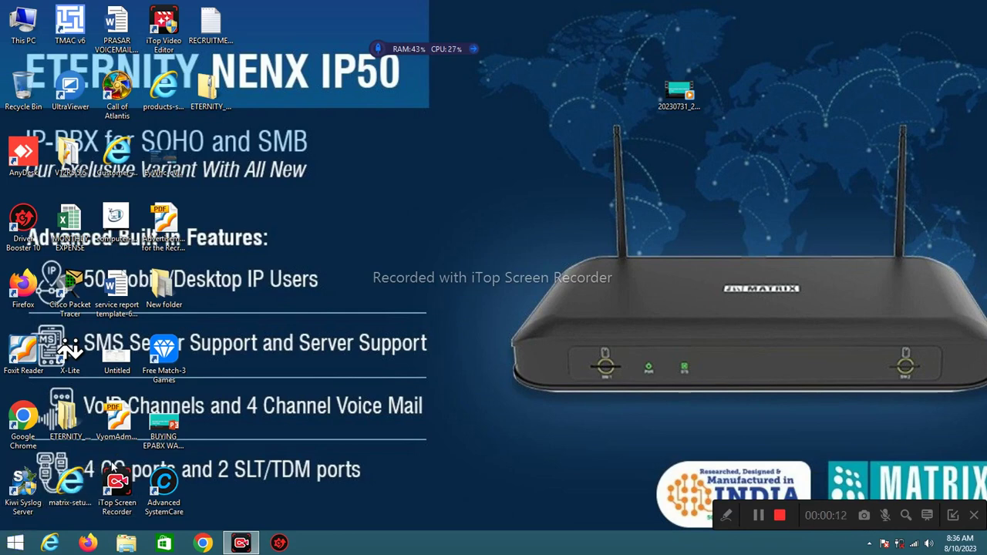
Search for cmd, open a Command Prompt, and close the extra console window behind it.
click(14, 543)
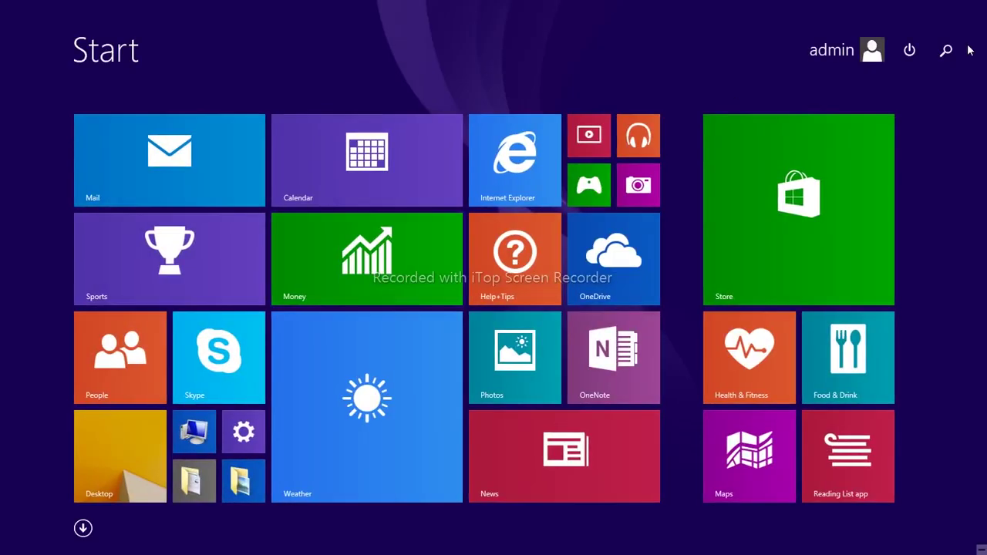
click(944, 51)
text(cmd)
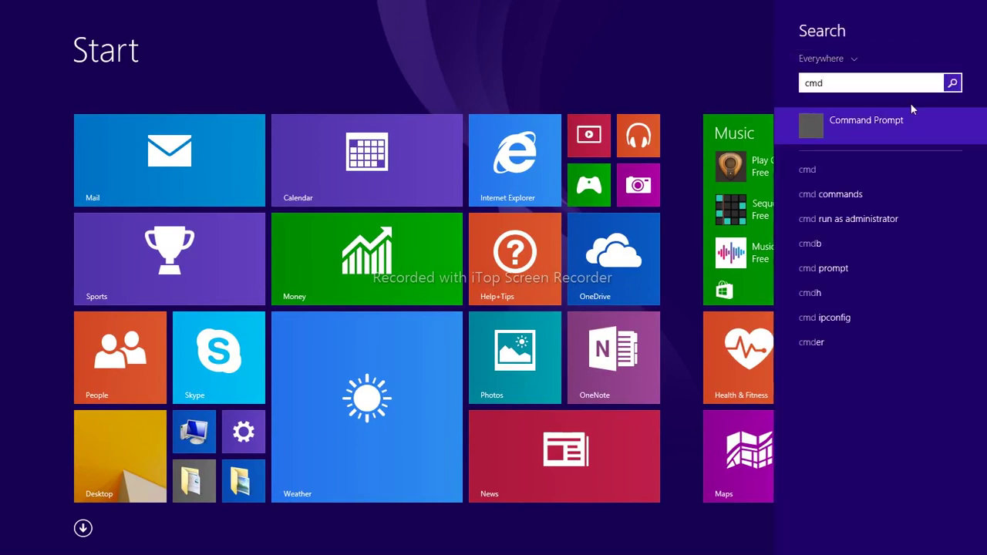
click(842, 121)
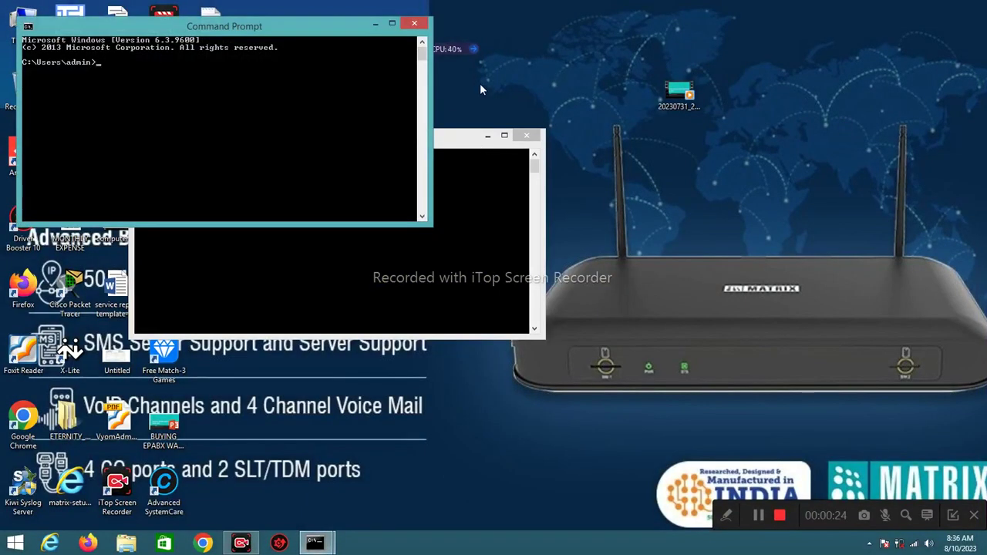
click(526, 135)
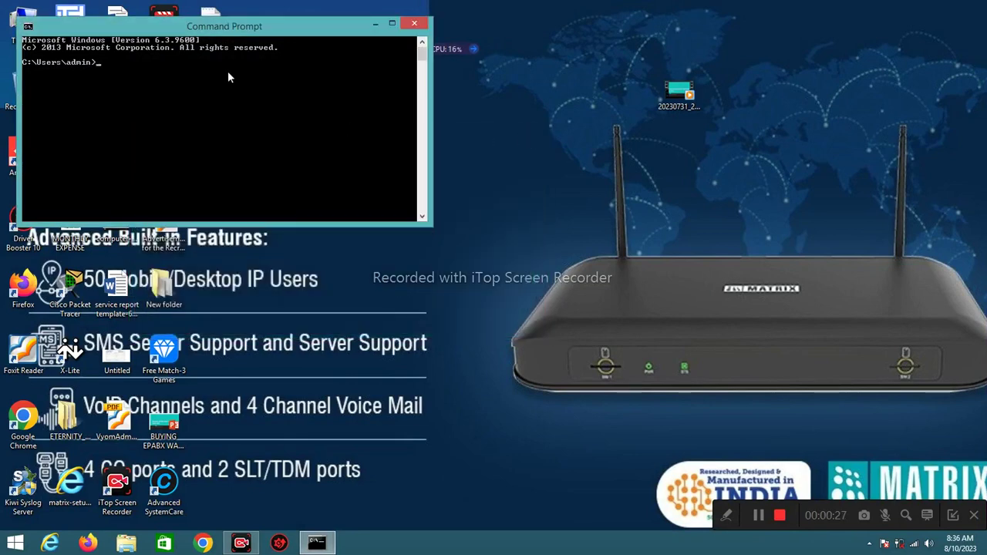
Test internet connectivity by running ping 8.8.8.8 in the Command Prompt.
text(ping 192.168.1.1)
key(BackSpace)
key(BackSpace)
key(BackSpace)
key(BackSpace)
key(BackSpace)
key(BackSpace)
key(BackSpace)
key(BackSpace)
key(BackSpace)
key(BackSpace)
key(BackSpace)
text(8.8.8.8)
key(Return)
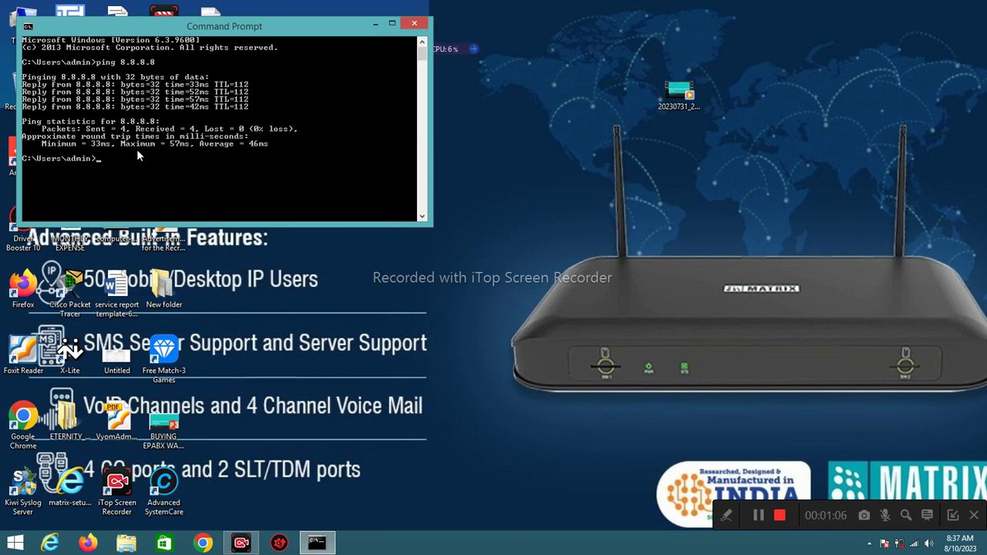
Run a continuous ping to 8.8.8.8 with the -t option and stop it after several replies.
key(Up)
text(-t)
key(Return)
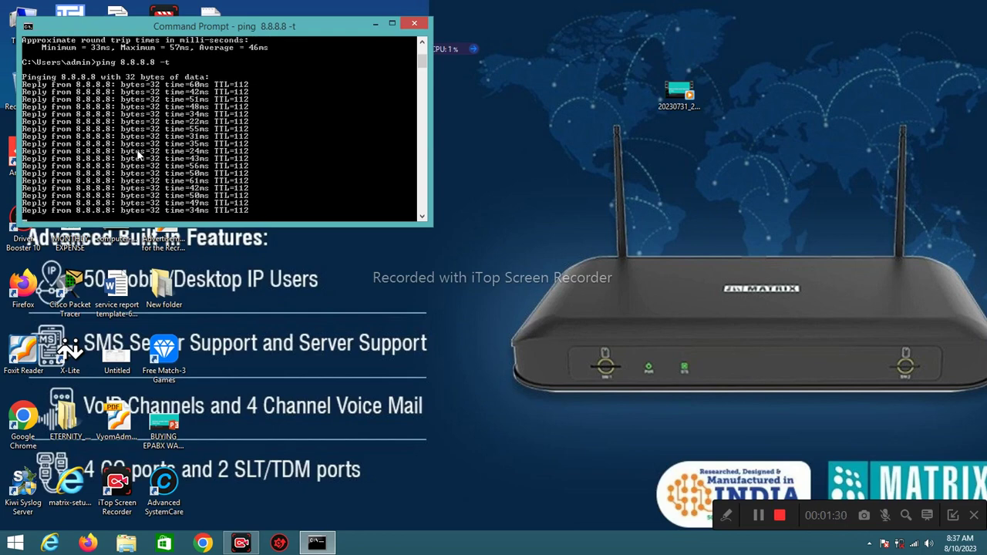
key(ctrl+c)
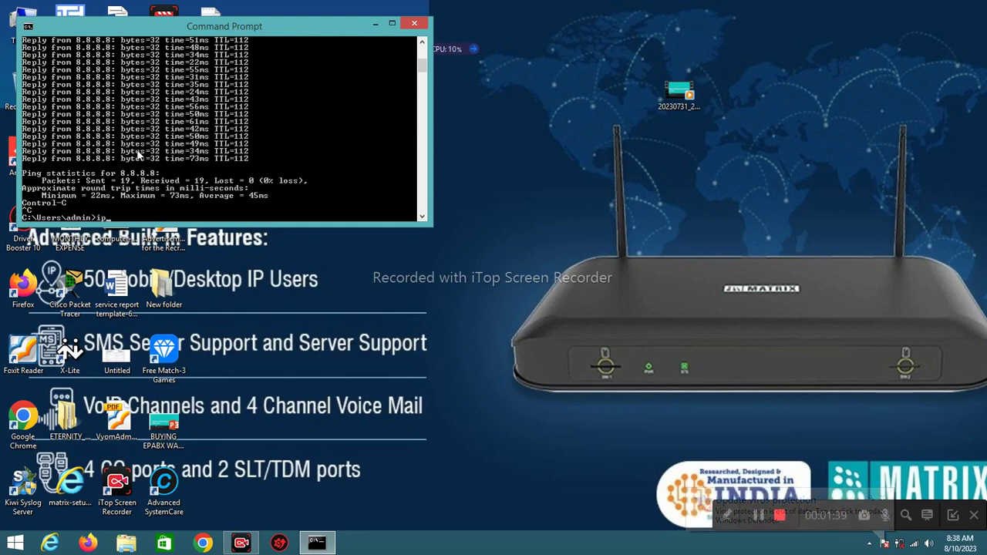
Display the computer's basic IP configuration with the ipconfig command.
text(ipconfig)
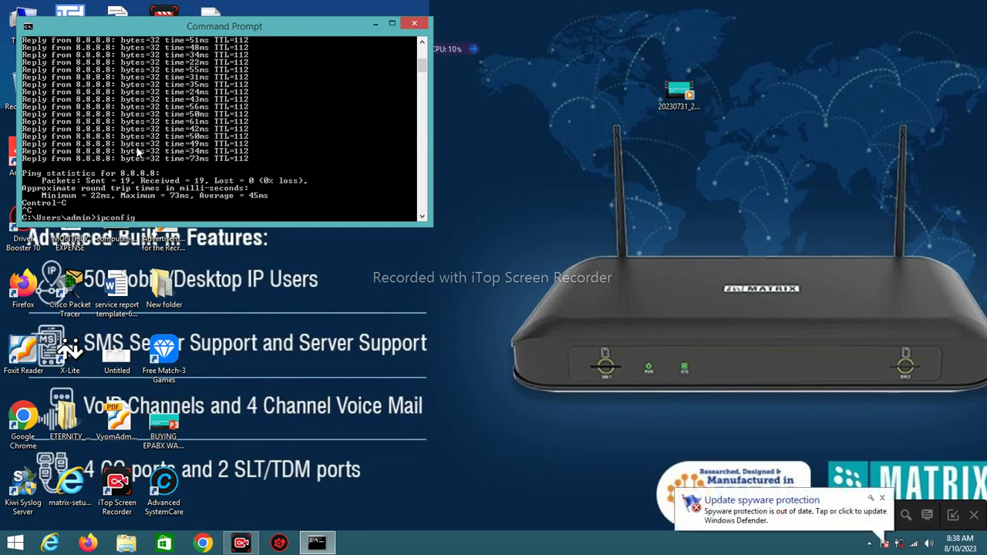
key(Return)
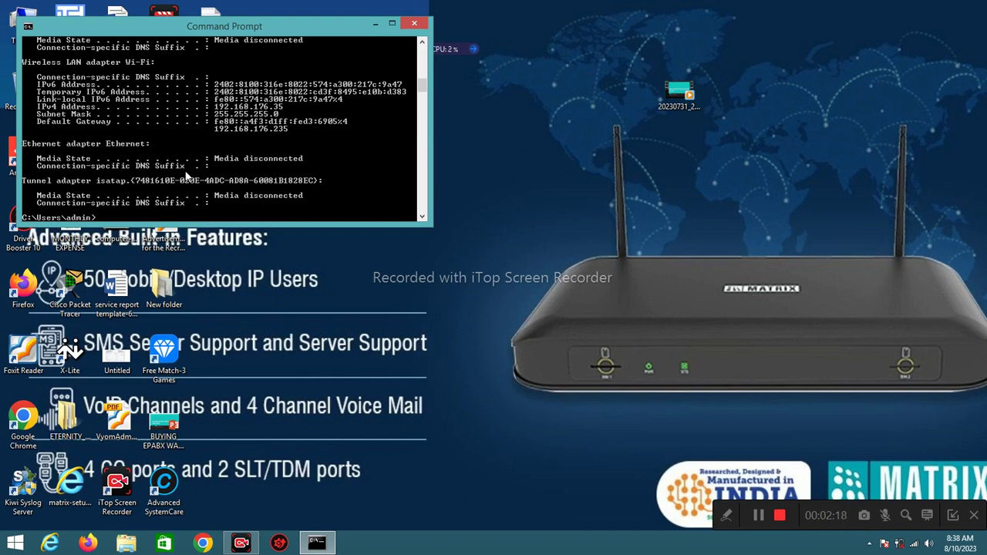
scroll(207, 182, down, 3)
scroll(207, 182, up, 2)
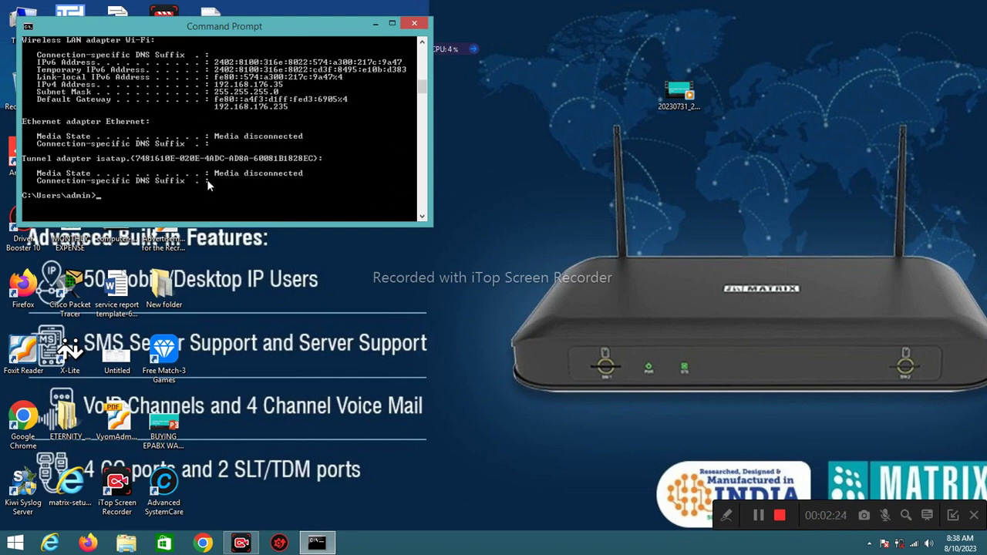
Run ipconfig/all and examine the adapters' physical addresses, DHCP, gateway and DNS details against the basic ipconfig output.
text(config/all)
key(Return)
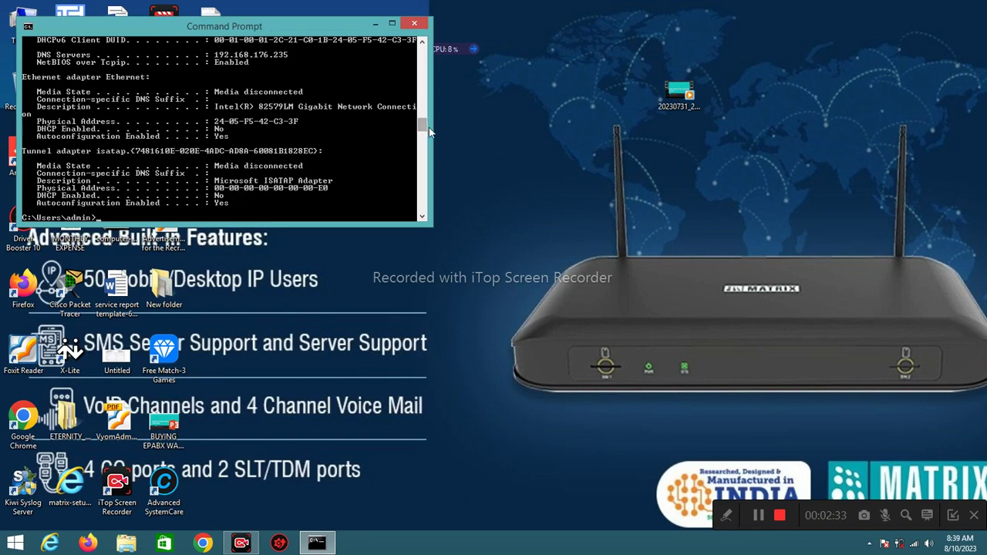
drag(421, 126, 422, 91)
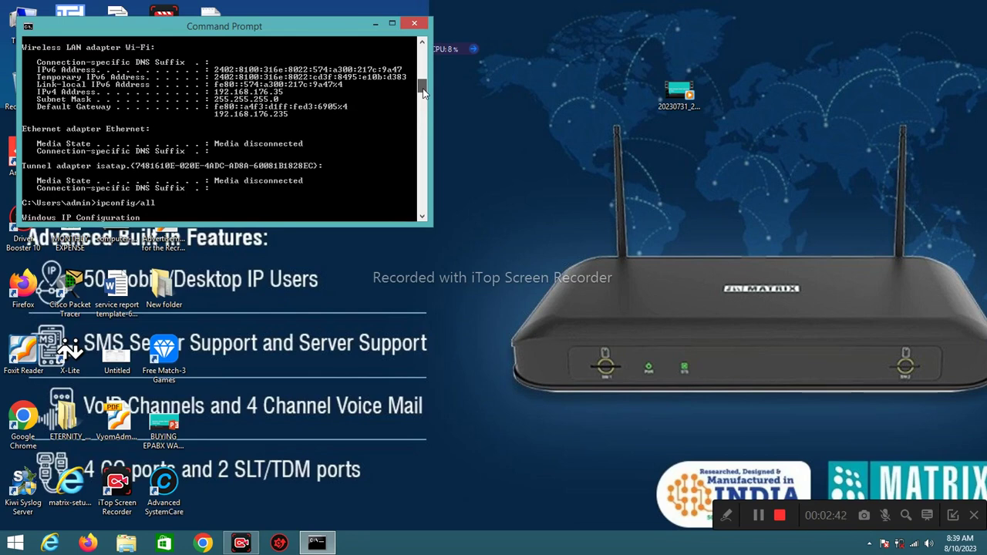
mouse_move(423, 91)
mouse_down()
mouse_move(425, 71)
mouse_move(423, 93)
mouse_up()
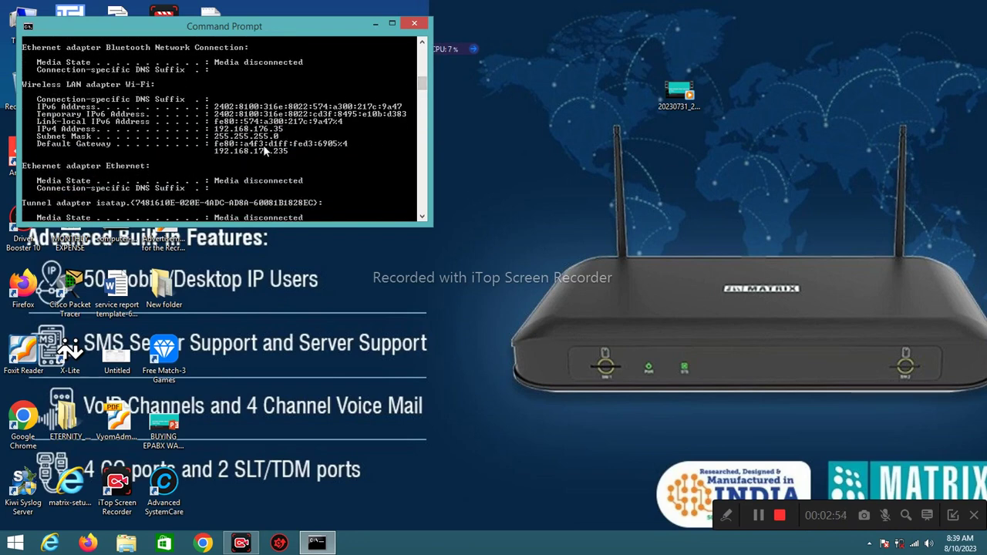
key(Return)
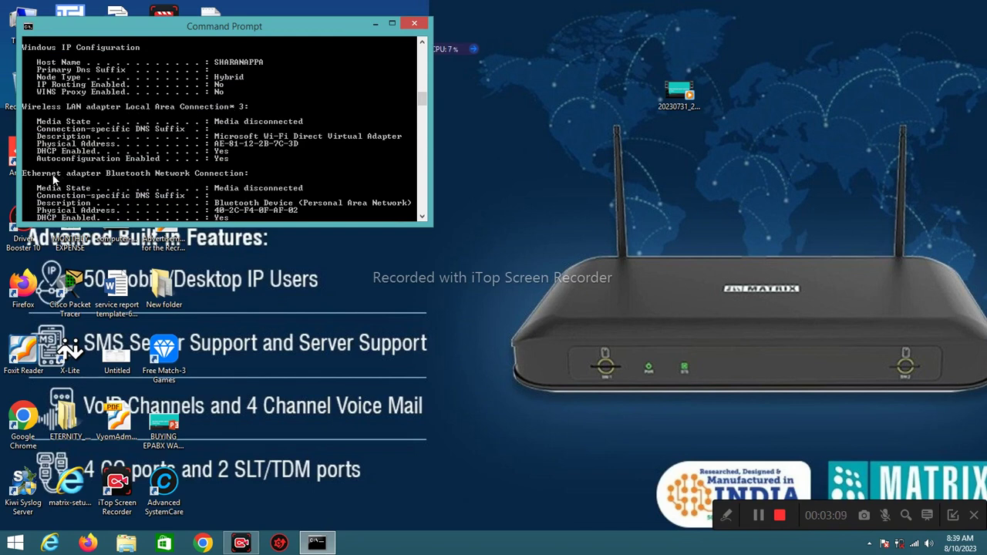
click(420, 217)
click(420, 219)
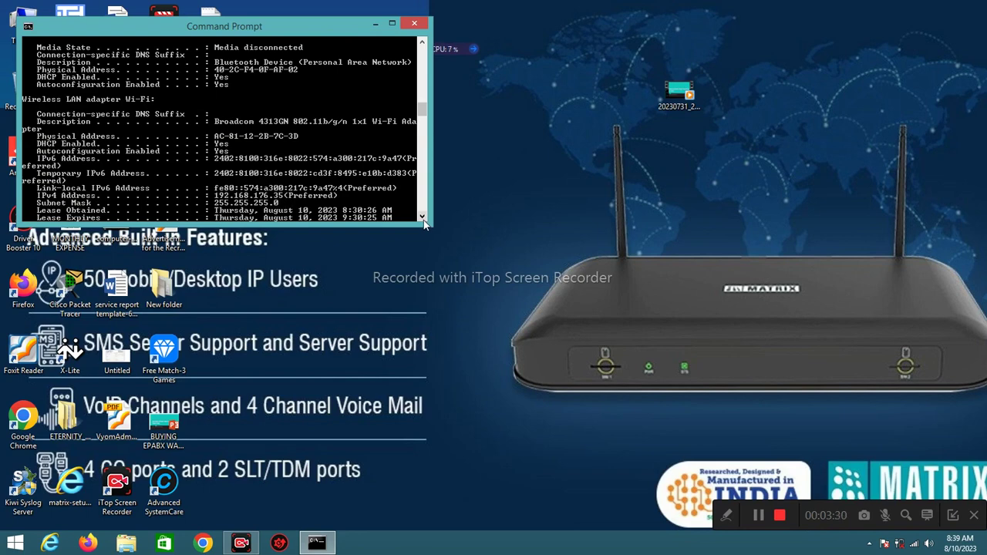
scroll(424, 220, down, 6)
scroll(423, 220, down, 2)
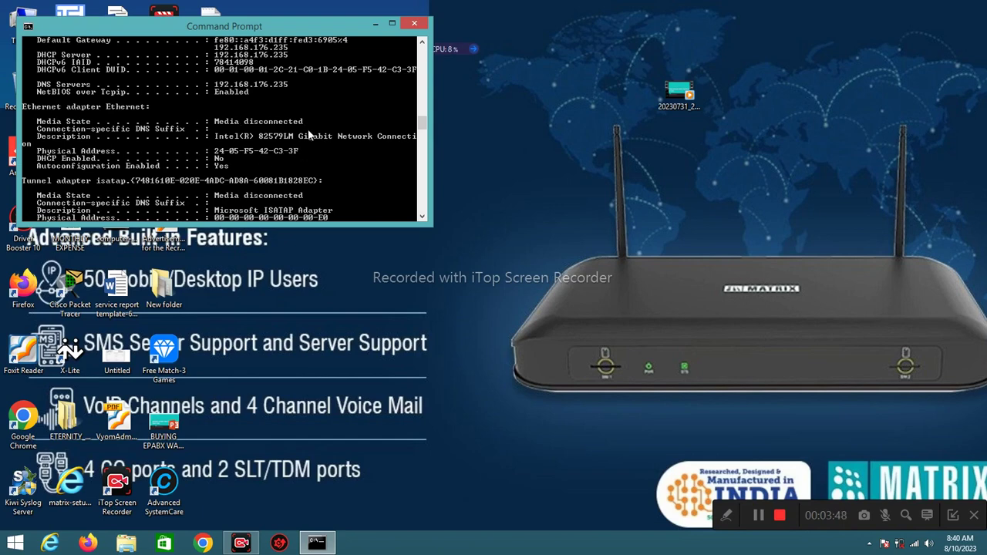
scroll(422, 220, down, 5)
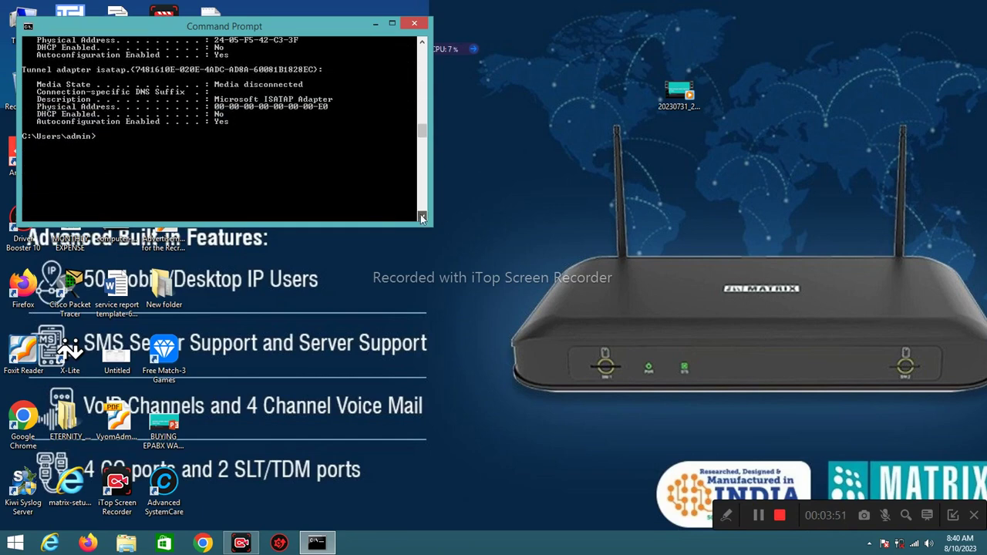
click(422, 46)
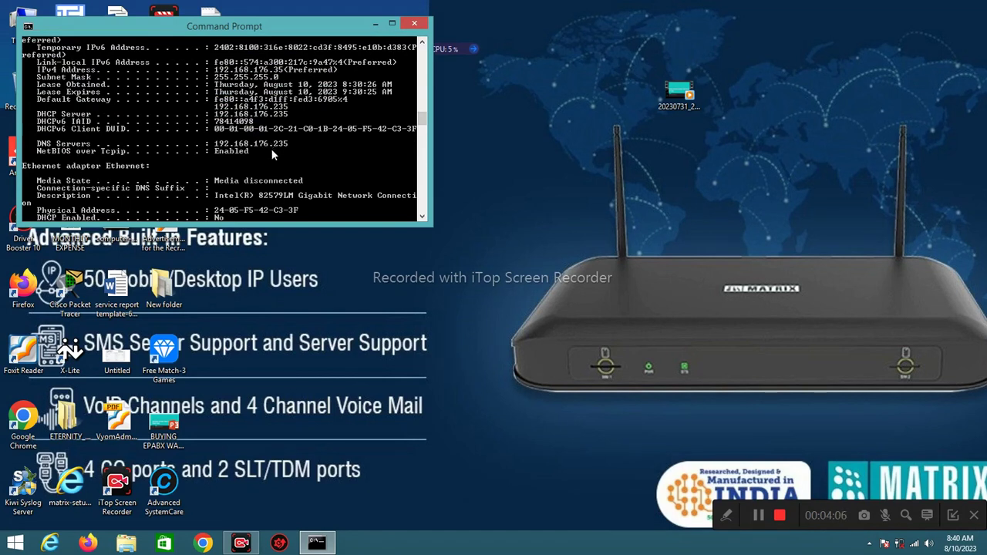
Minimize the Command Prompt and open the list of network adapters through Network and Sharing Center.
click(375, 25)
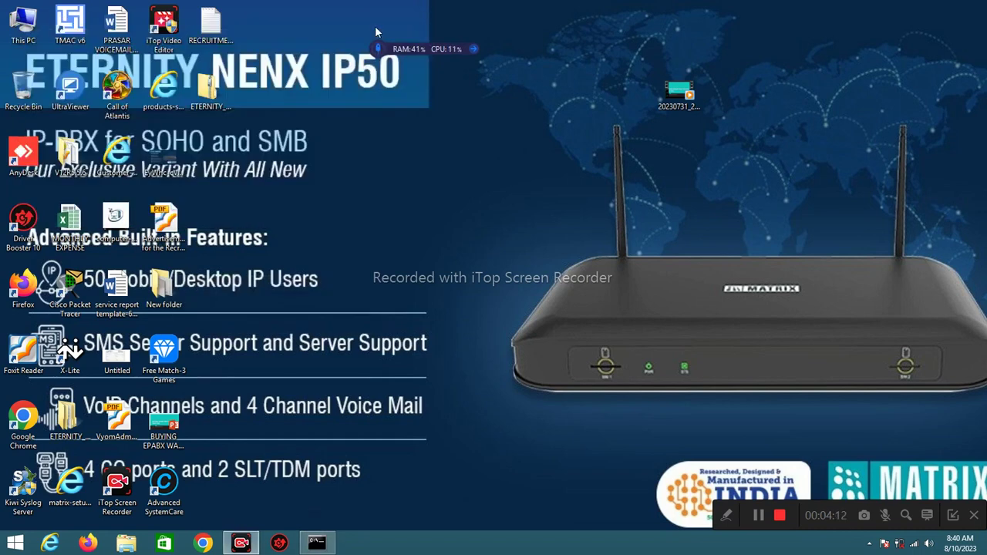
right_click(915, 548)
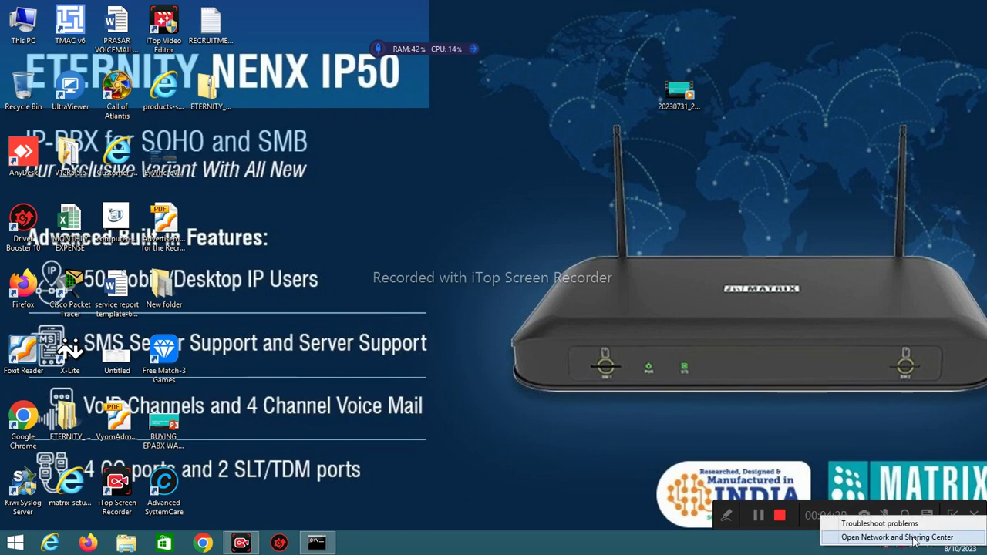
click(915, 537)
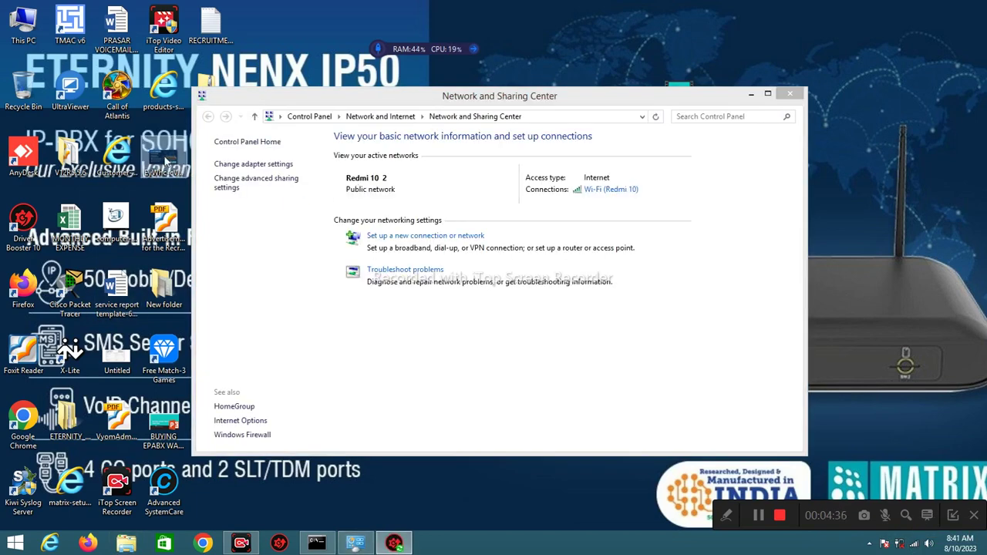
click(244, 164)
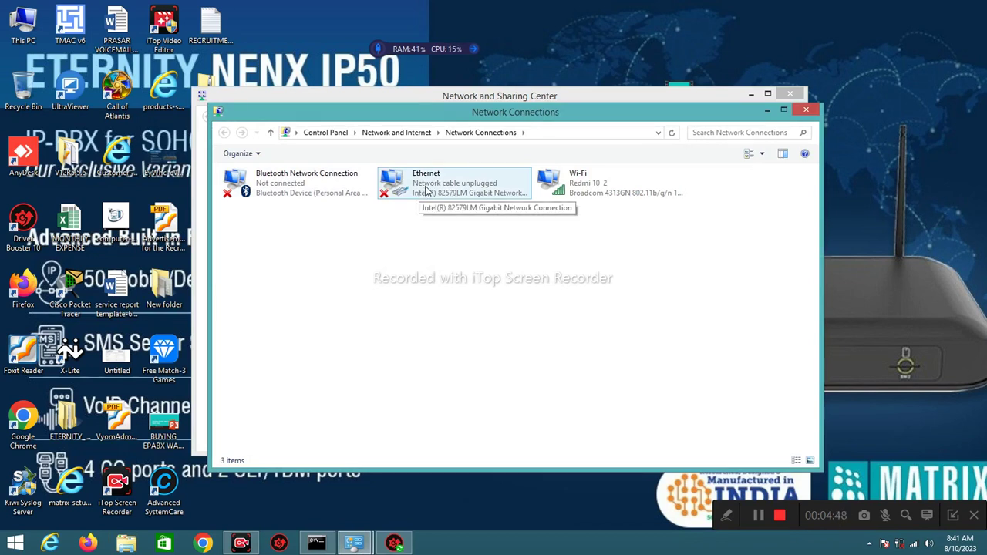
Open the Internet Protocol Version 4 (TCP/IPv4) properties of the Ethernet adapter.
right_click(426, 190)
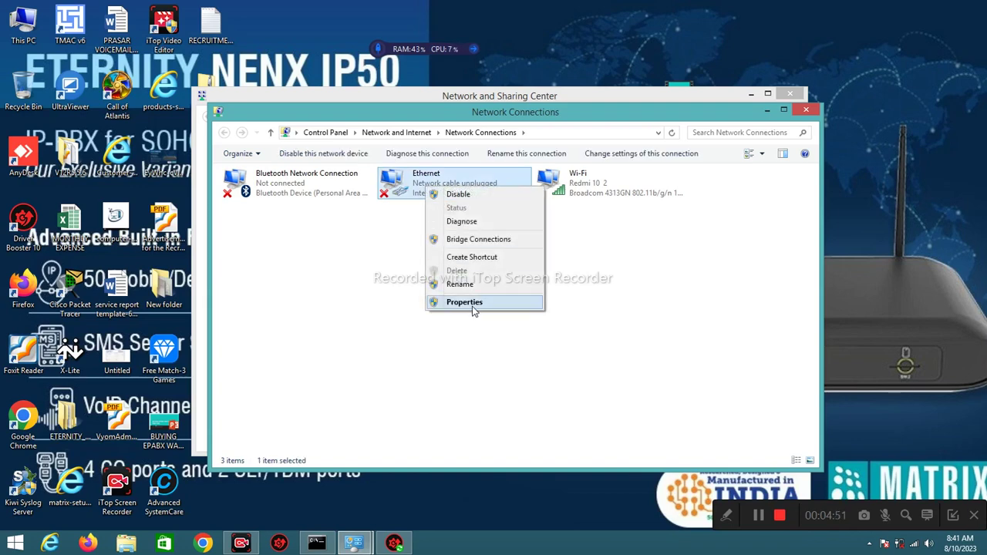
click(464, 302)
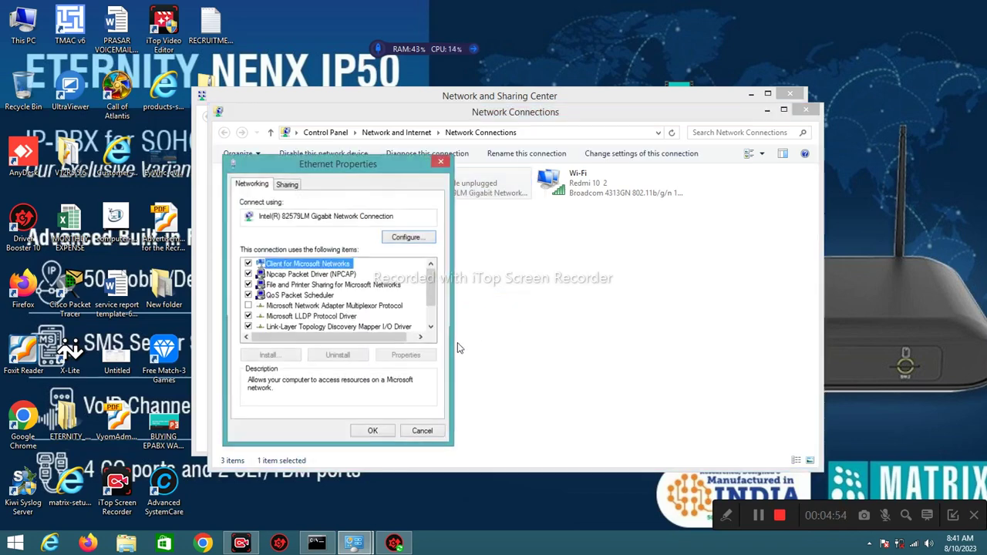
scroll(433, 316, down, 1)
click(368, 328)
double_click(369, 328)
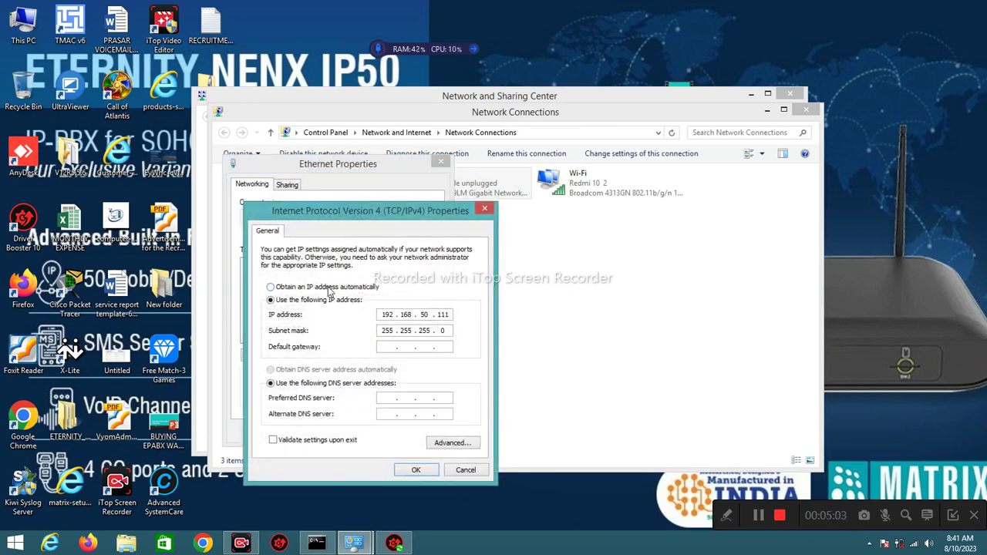
Assign the Ethernet adapter the static IP address 192.168.1.111, subnet mask 255.255.255.0 and default gateway 192.168.1.1.
click(329, 288)
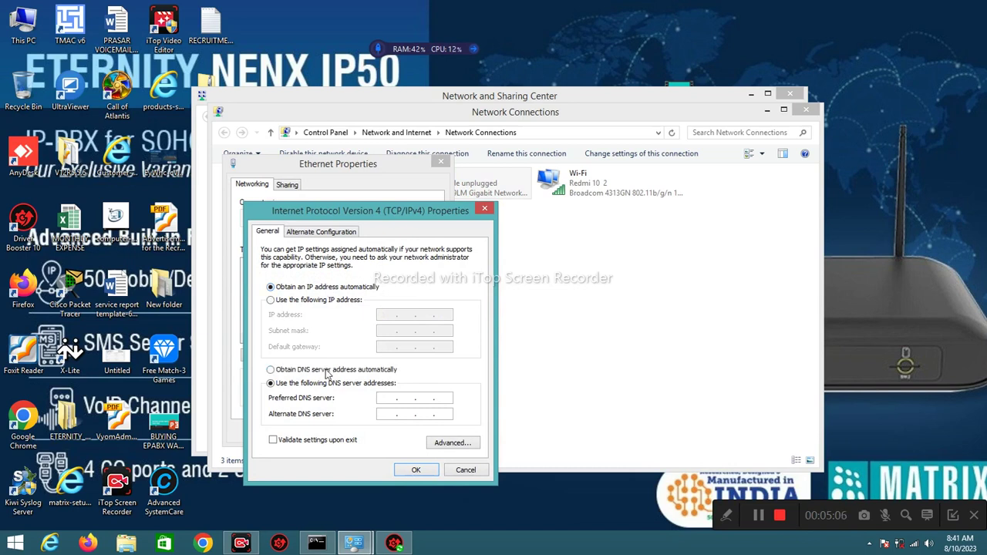
click(327, 371)
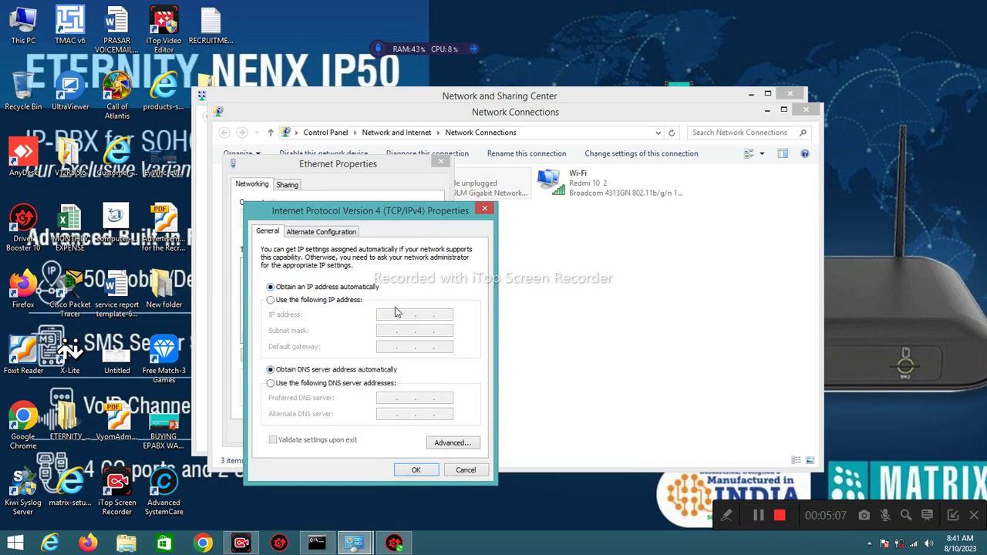
click(334, 301)
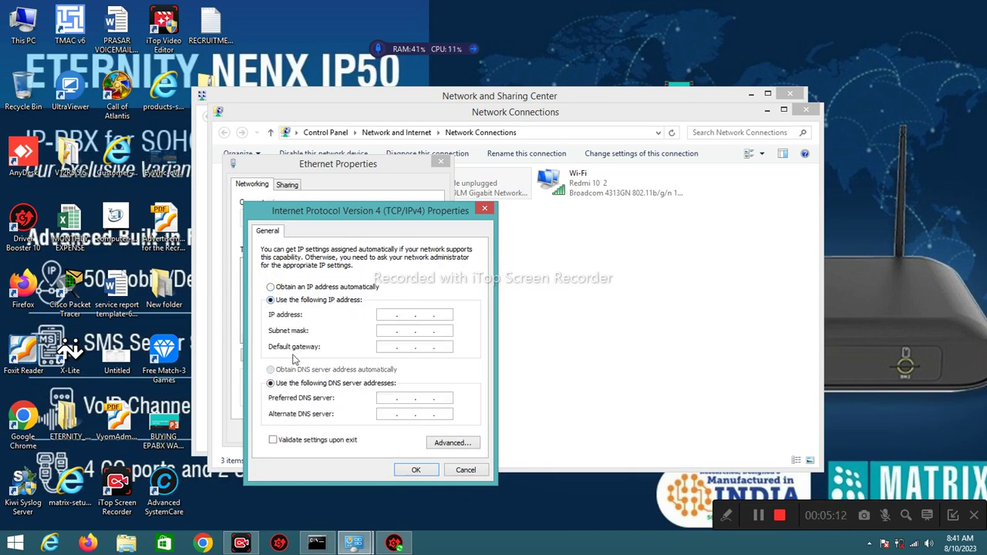
click(386, 317)
text(192 . 168 . 1 . 1)
key(Tab)
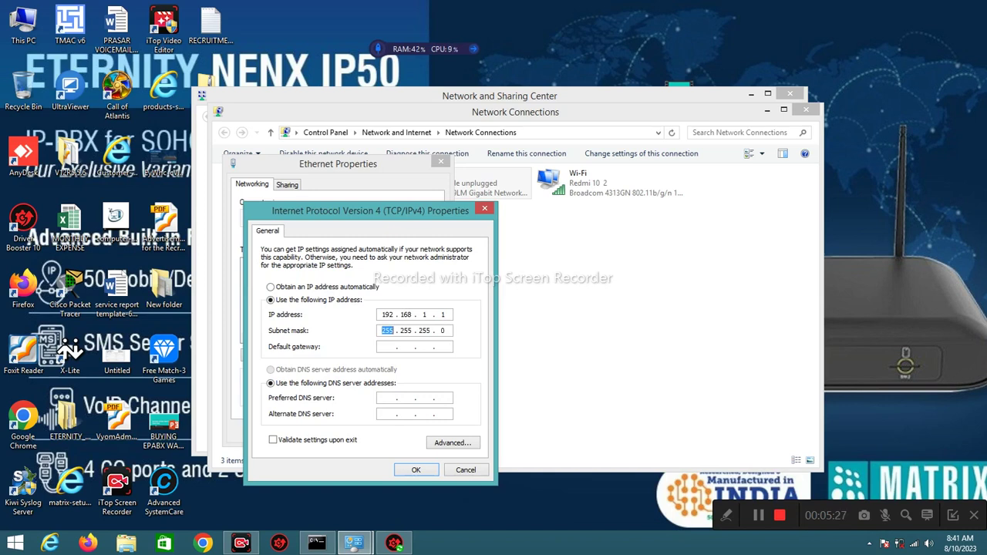
key(Tab)
text(19216811)
double_click(442, 314)
text(111)
Set the preferred DNS server to 8.8.8.8 and the alternate to 8.8.4.4, and apply the Ethernet settings.
text(8.8.8.8)
click(398, 471)
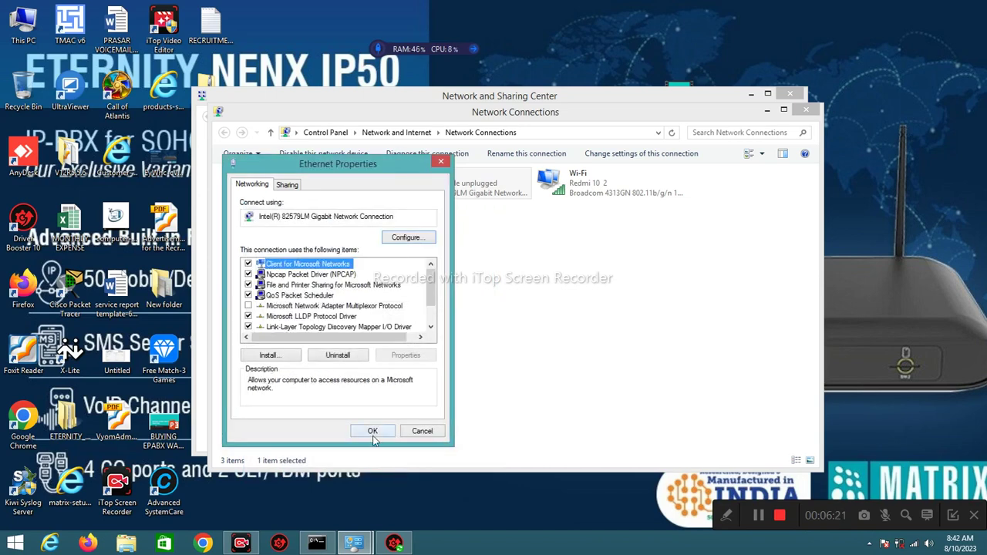
click(373, 433)
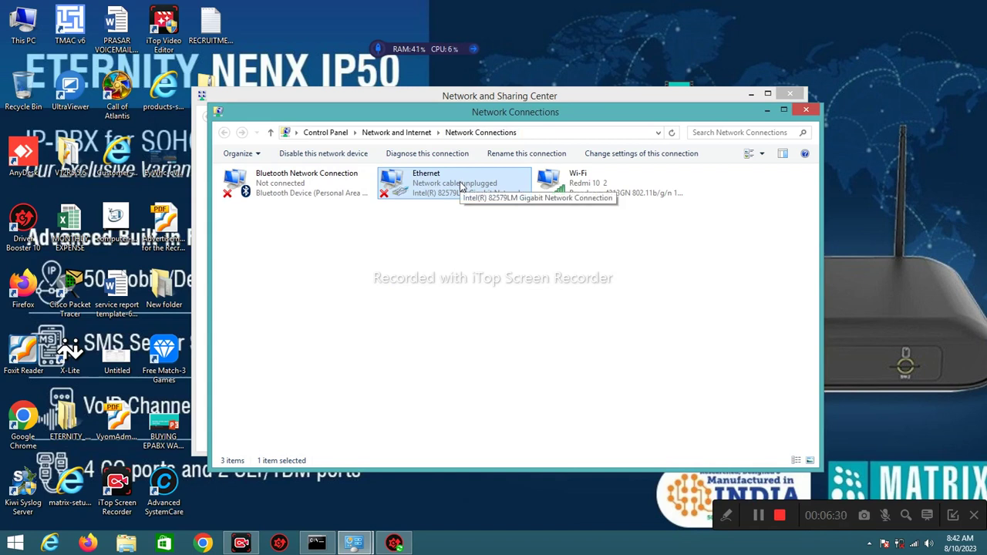
Reopen the Ethernet adapter's IPv4 properties and open its Advanced TCP/IP Settings.
right_click(460, 184)
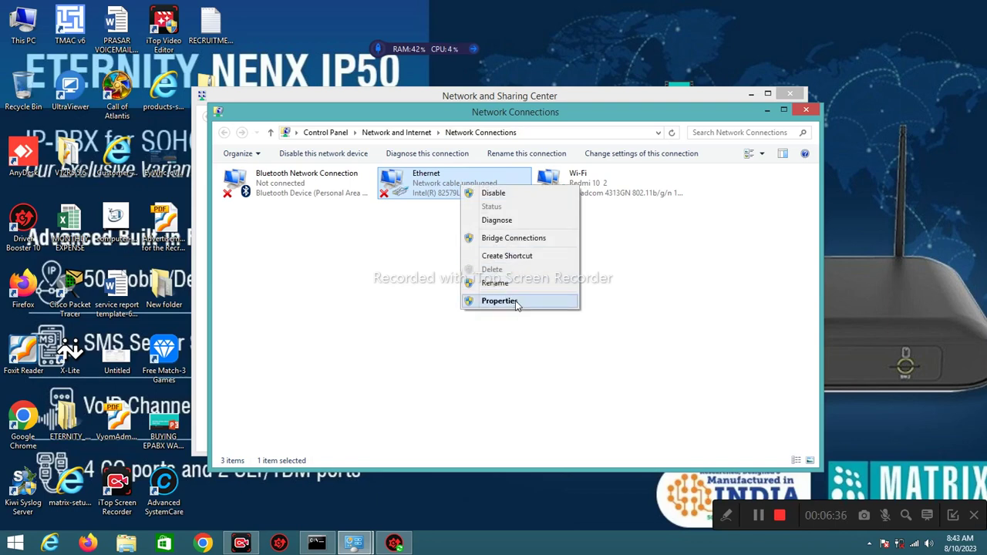
click(500, 301)
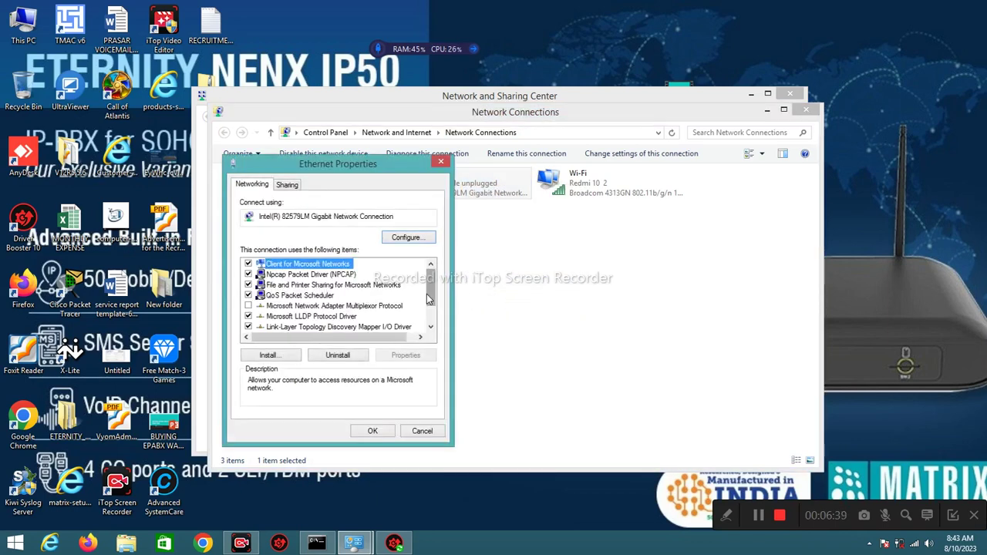
drag(428, 294, 433, 323)
double_click(346, 327)
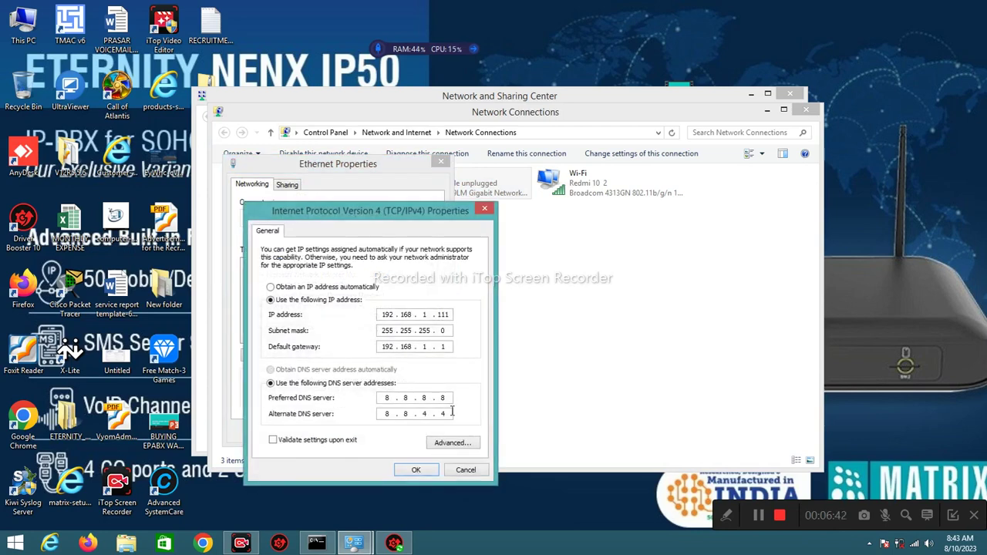
click(455, 444)
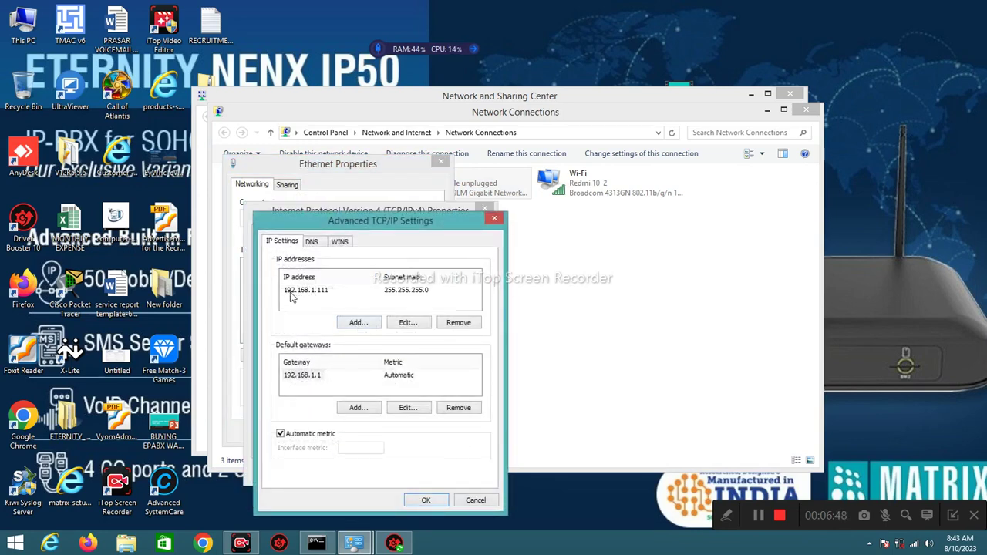
Add 192.168.2.111 with subnet mask 255.255.255.0 as an additional IP address for the Ethernet adapter.
click(362, 326)
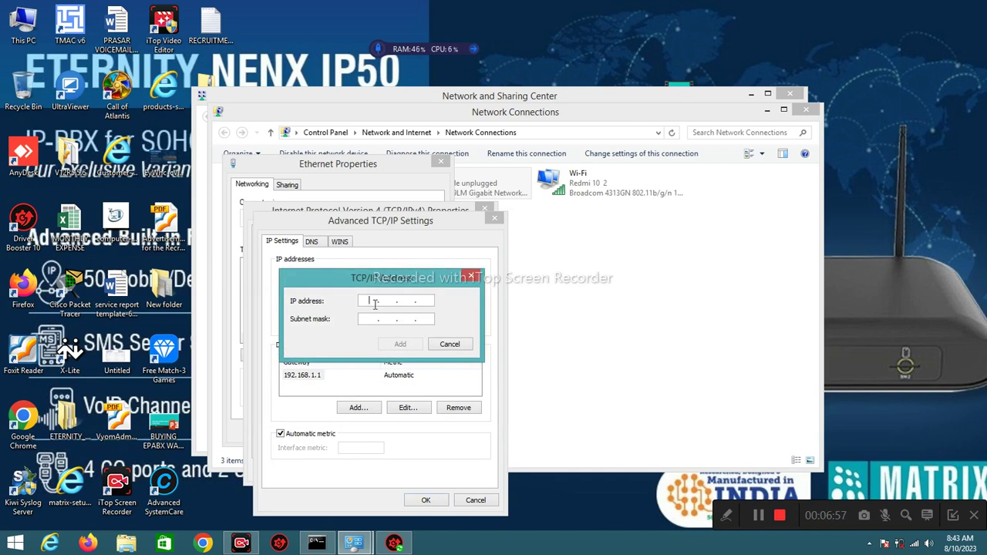
text(192 . 168 . 2 . 111)
key(Tab)
click(397, 345)
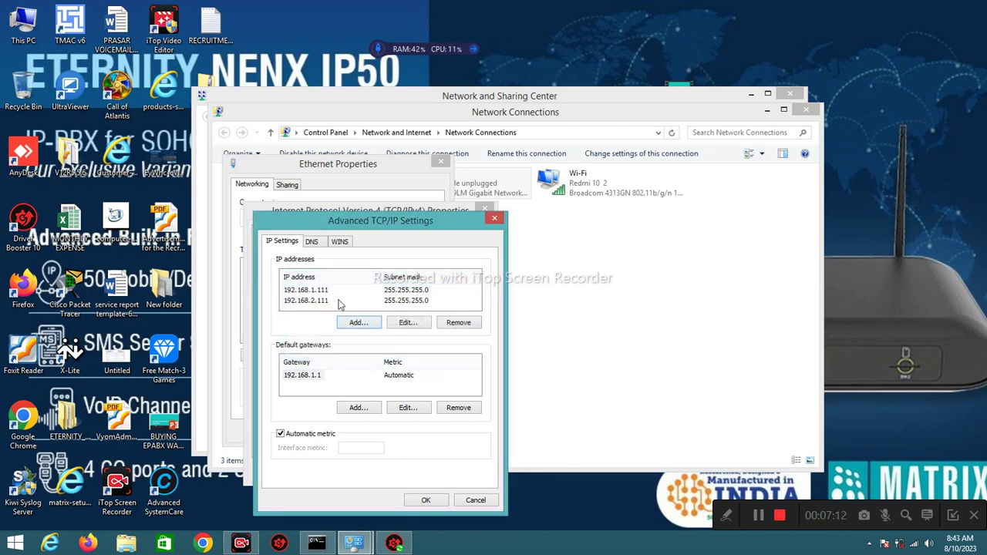
Add another IP address, 192.168.3.111 with subnet mask 255.255.255.0, and accept the advanced TCP/IP settings.
click(354, 324)
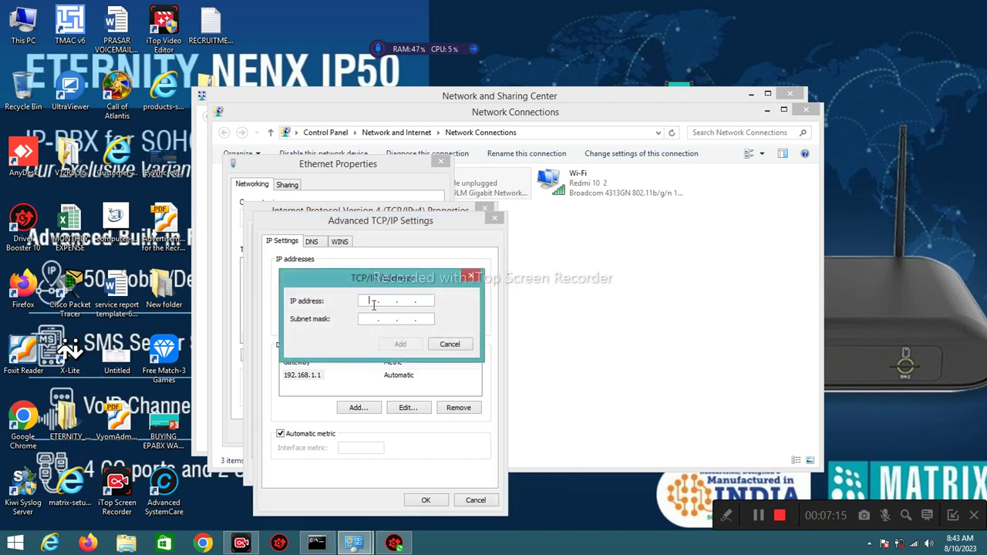
text(192 . 168 . 3 . 111)
key(Tab)
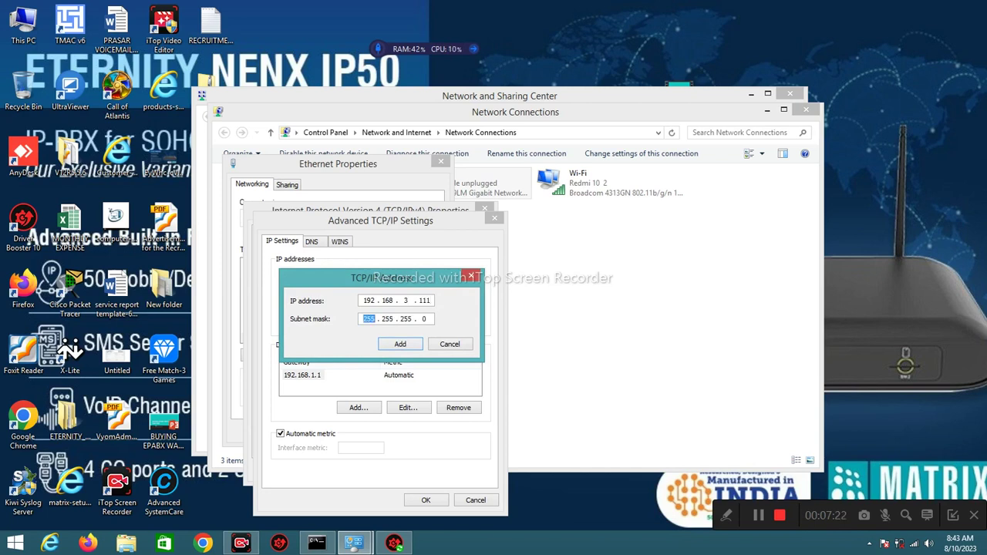
click(403, 344)
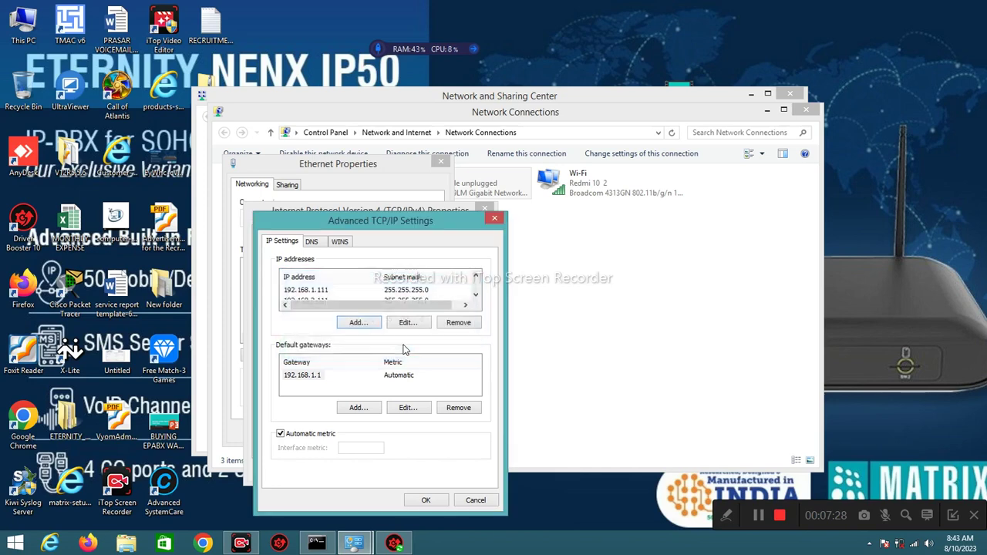
click(428, 500)
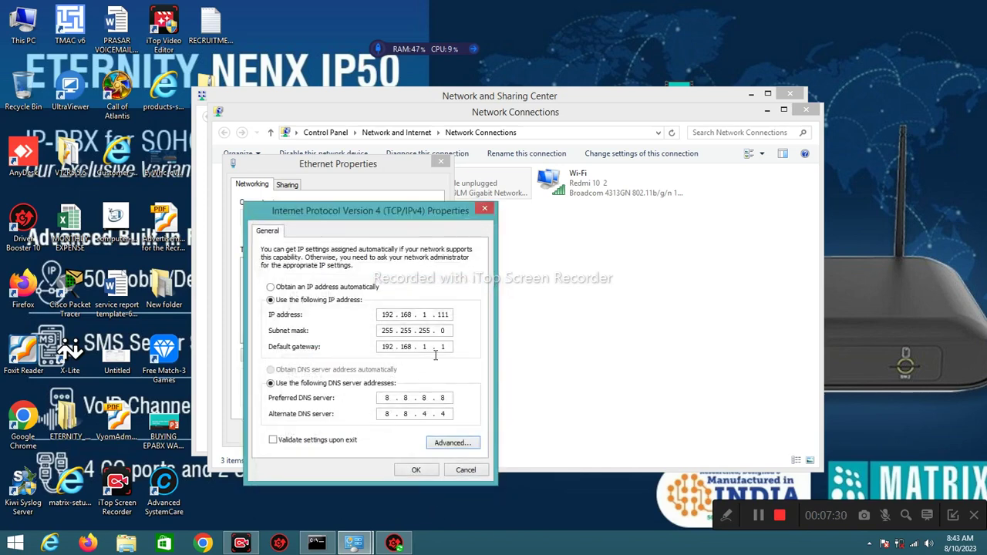
Bring up the Command Prompt, then review the list of IP addresses in the Ethernet adapter's Advanced TCP/IP Settings.
click(327, 542)
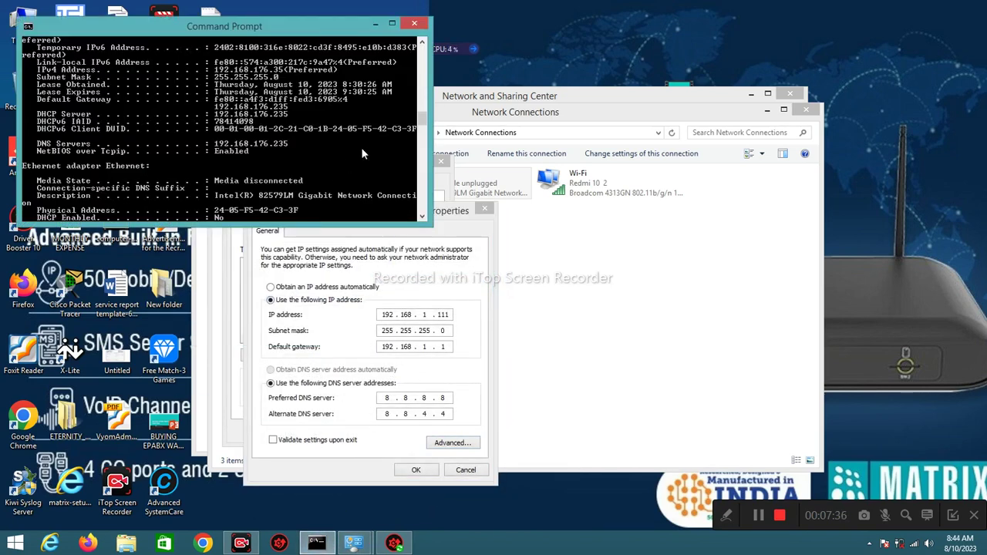
drag(460, 216, 458, 187)
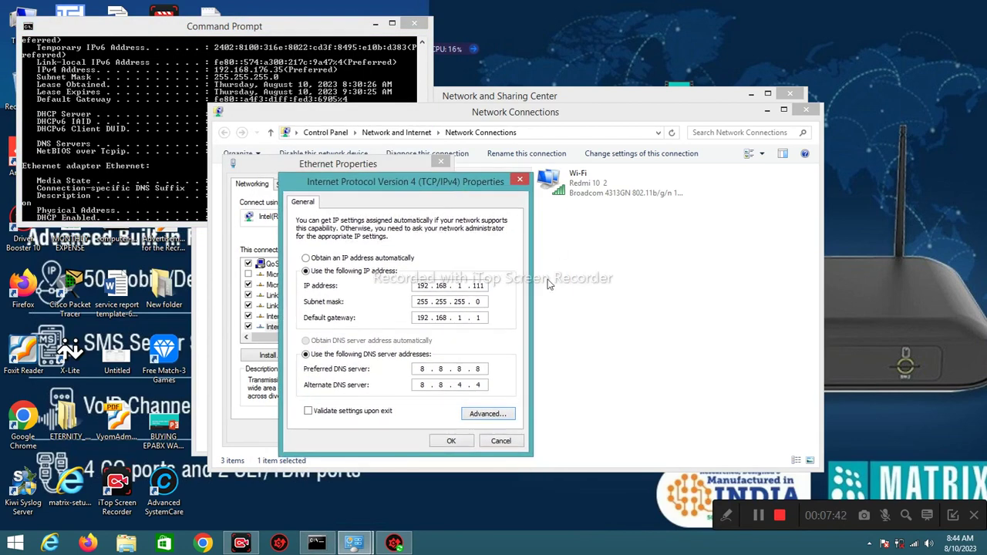
click(478, 415)
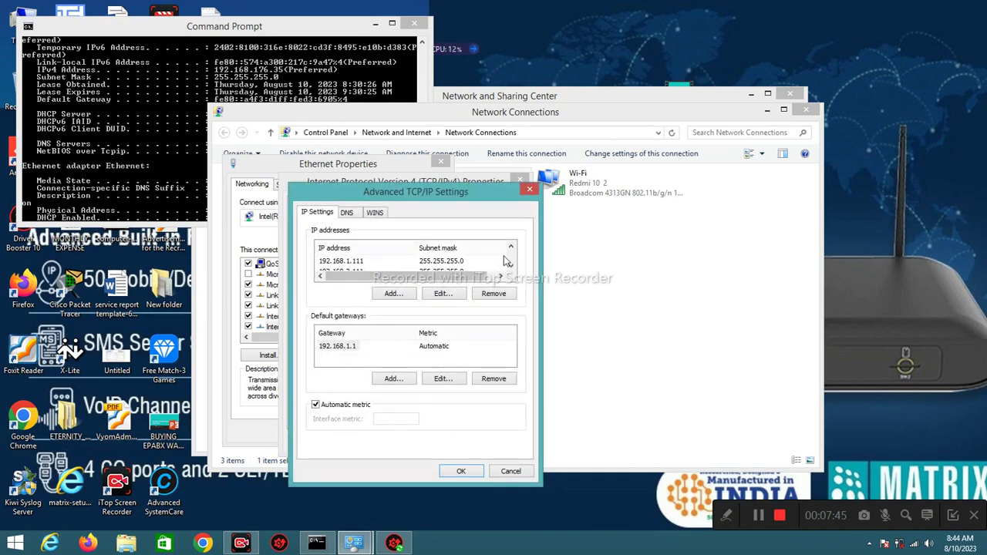
click(511, 266)
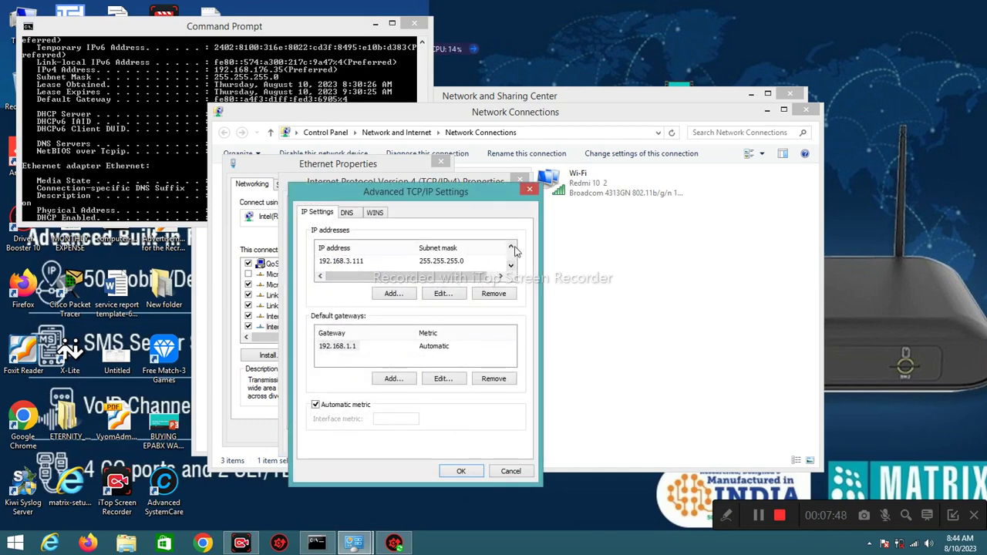
click(511, 248)
click(530, 189)
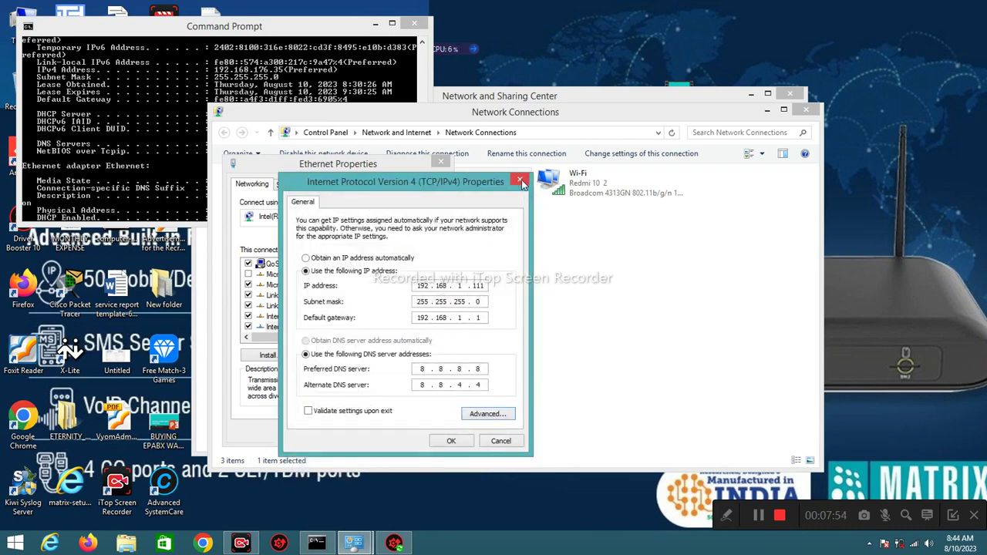
Dismiss the IPv4 and Ethernet properties dialogs and close the network and Command Prompt windows.
click(519, 181)
click(441, 162)
click(803, 112)
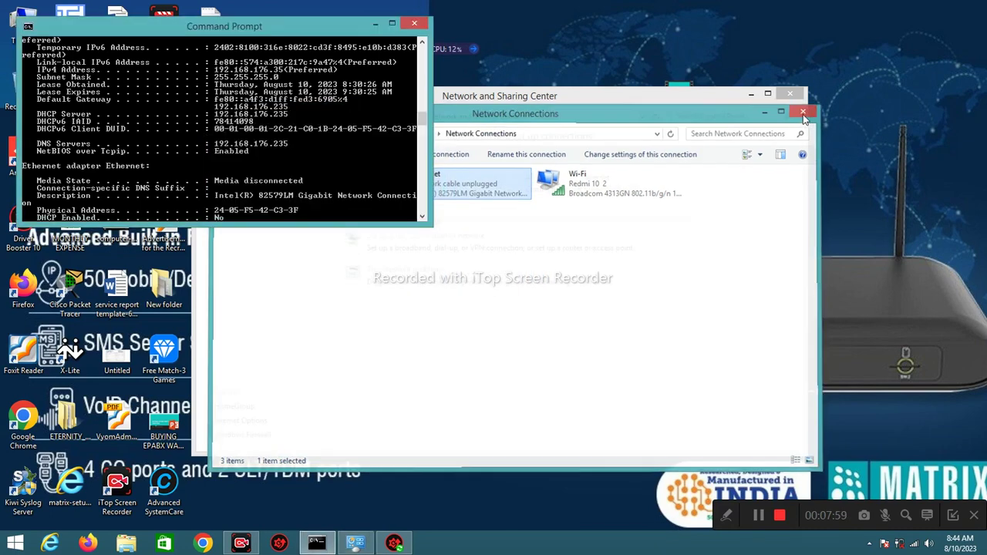
click(418, 24)
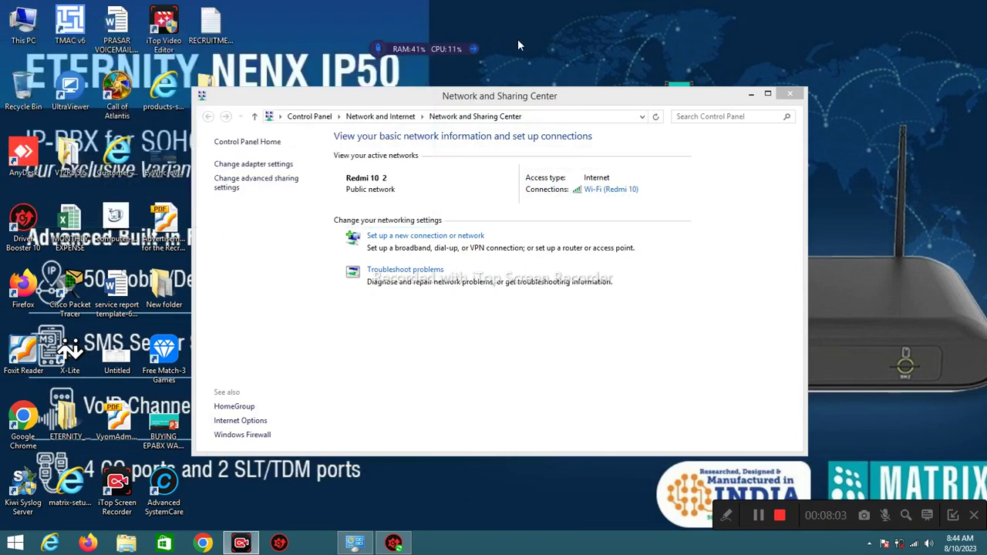
click(788, 93)
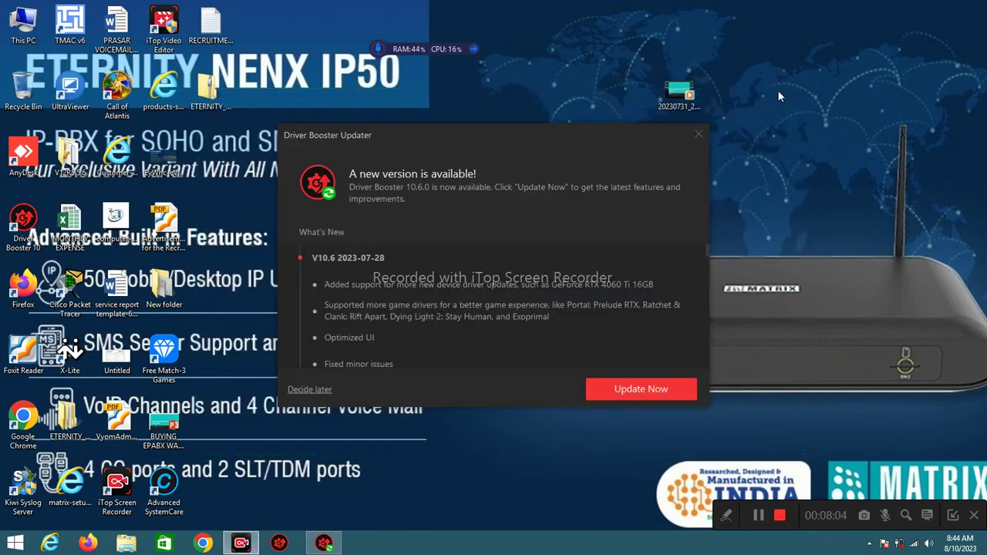
View the computer's basic system information, including Windows edition, processor and memory, and close it.
right_click(23, 30)
click(302, 206)
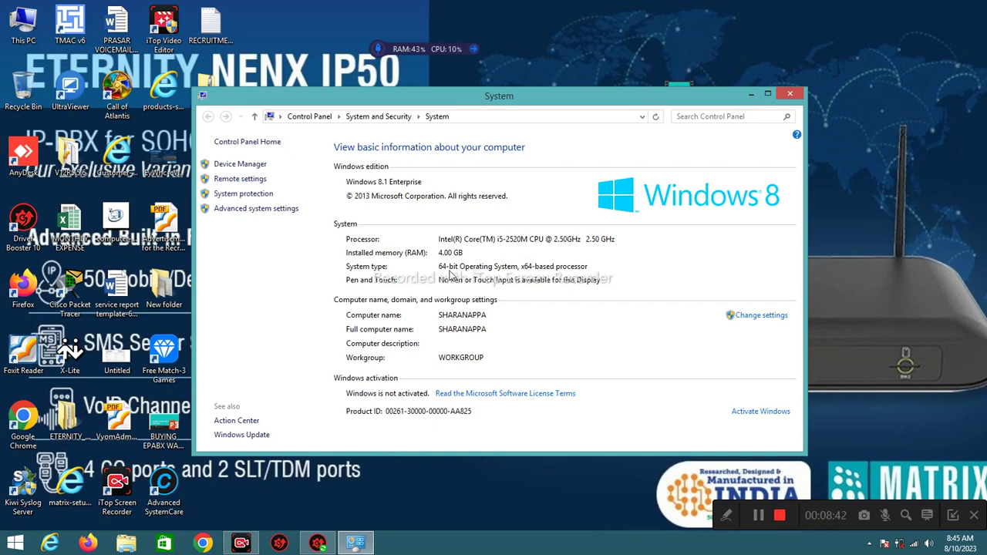
click(785, 96)
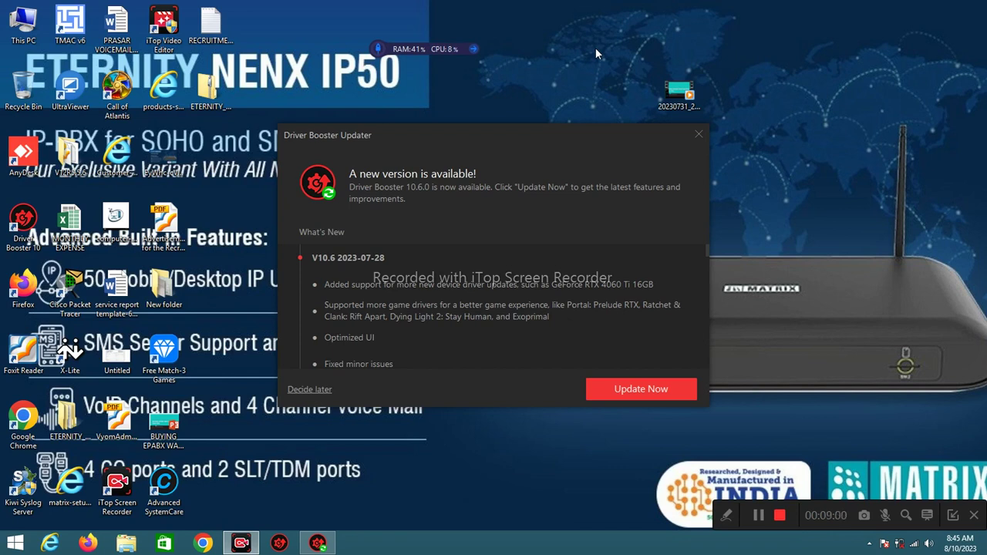
Search Windows for "windows feature" and open the dialog for turning Windows features on or off.
click(15, 543)
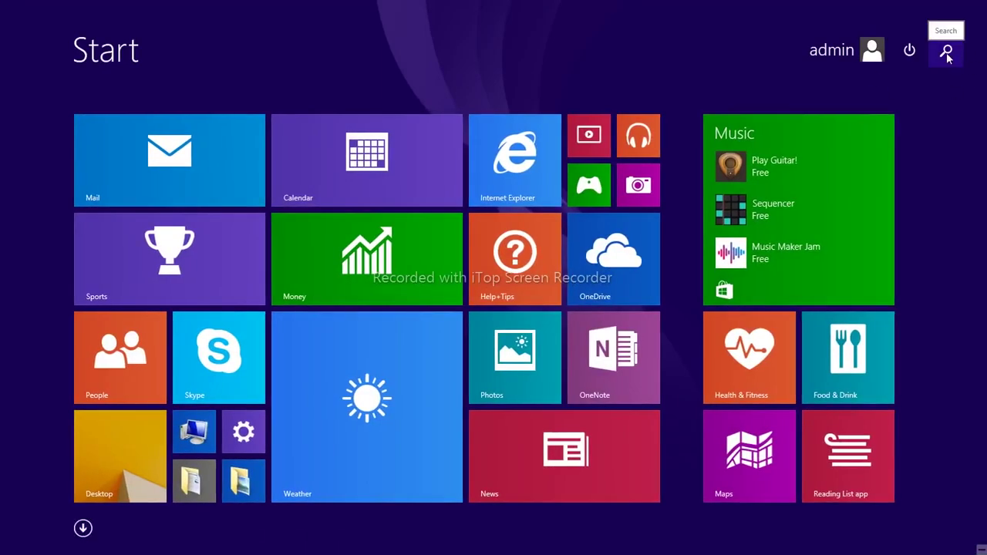
click(946, 50)
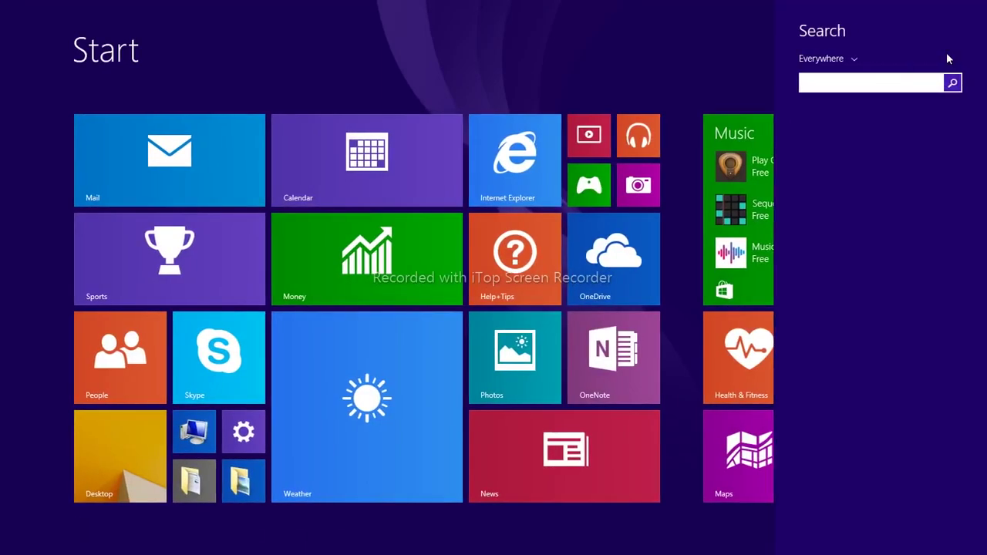
text(windo)
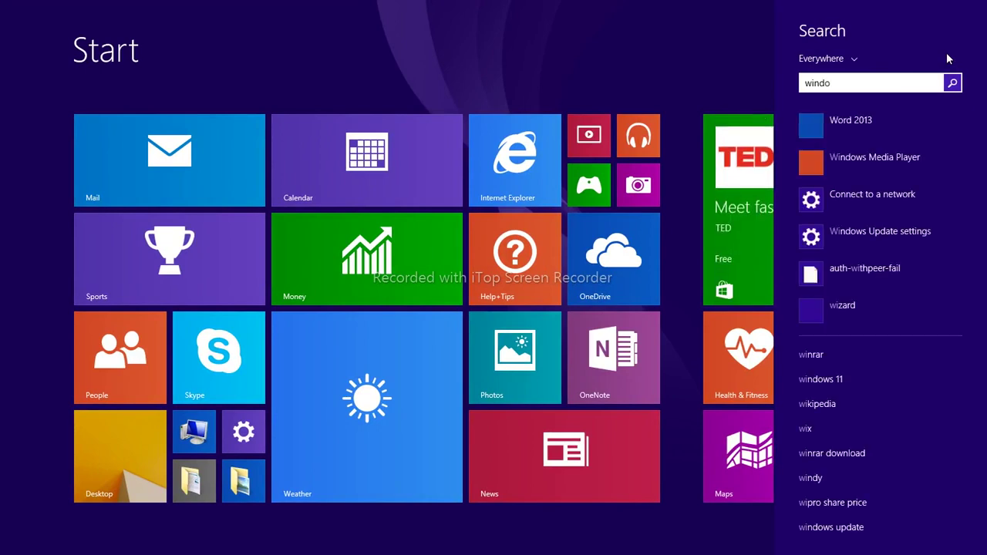
text(ws feature)
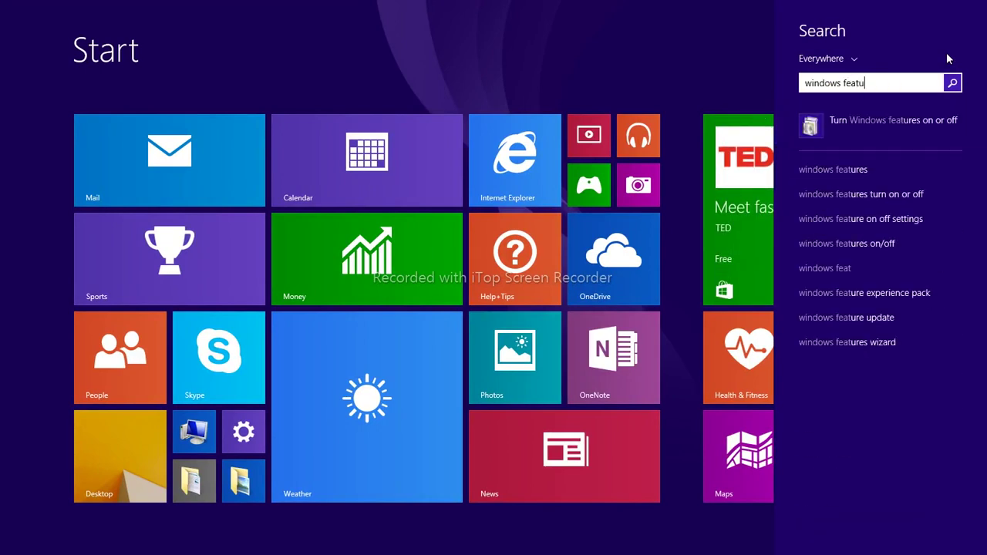
click(868, 194)
click(146, 117)
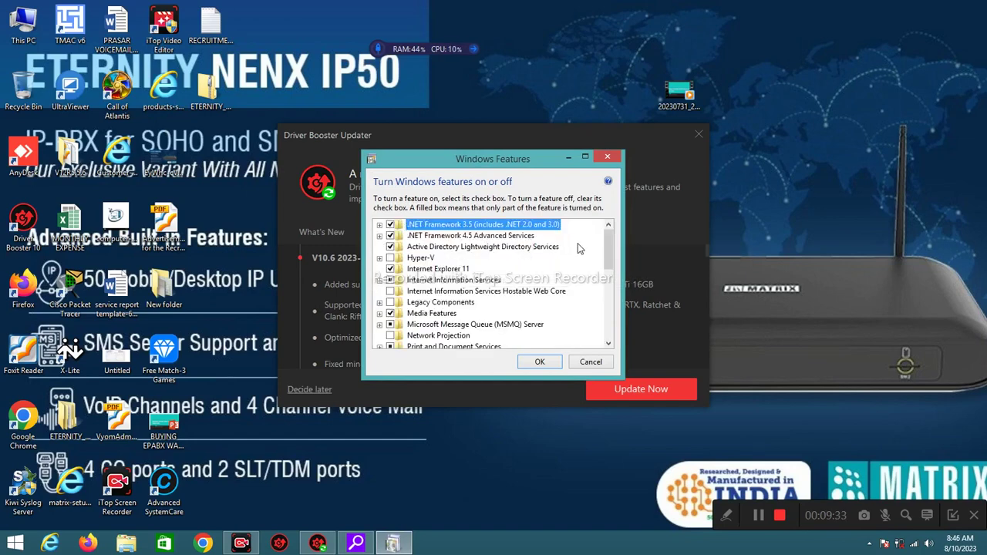
Expand .NET Framework 3.5 and .NET Framework 4.5 Advanced Services to review their sub-features.
click(379, 224)
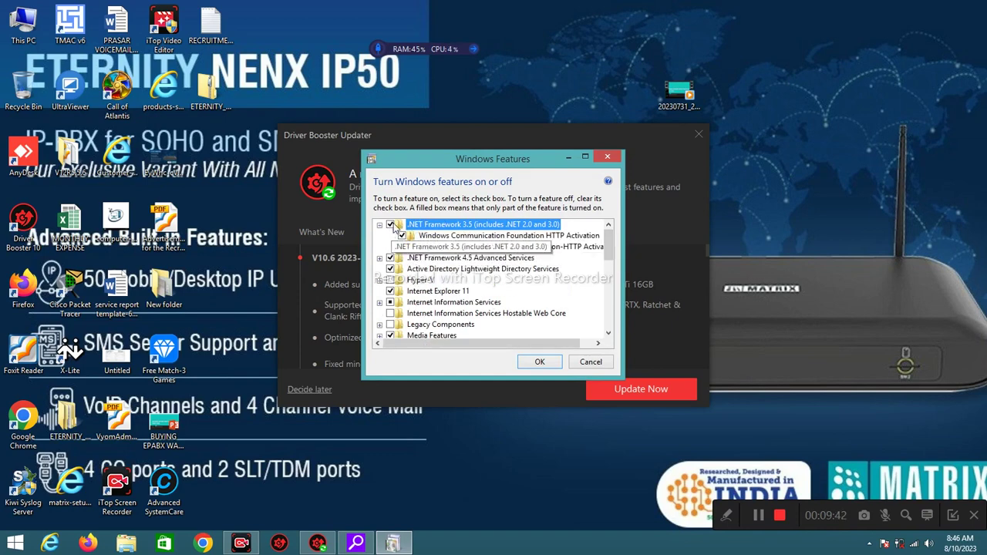
click(390, 268)
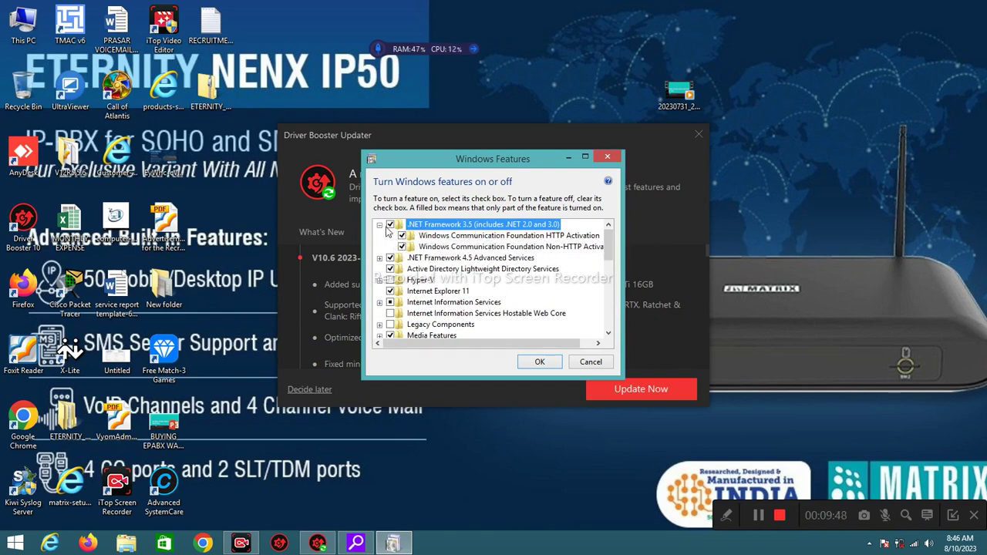
click(380, 257)
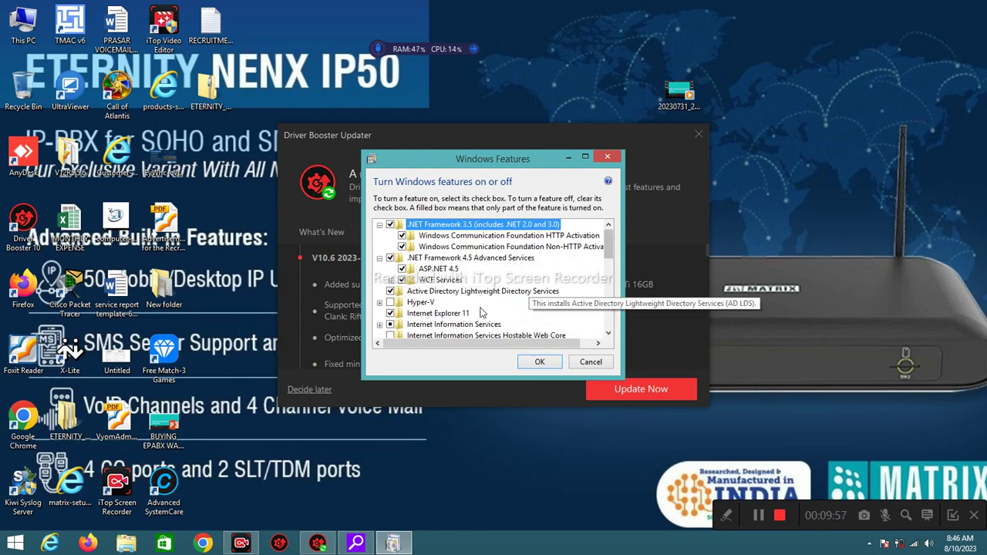
Select Telnet Client, Telnet Server and TFTP Client in the Windows features list.
drag(609, 245, 606, 255)
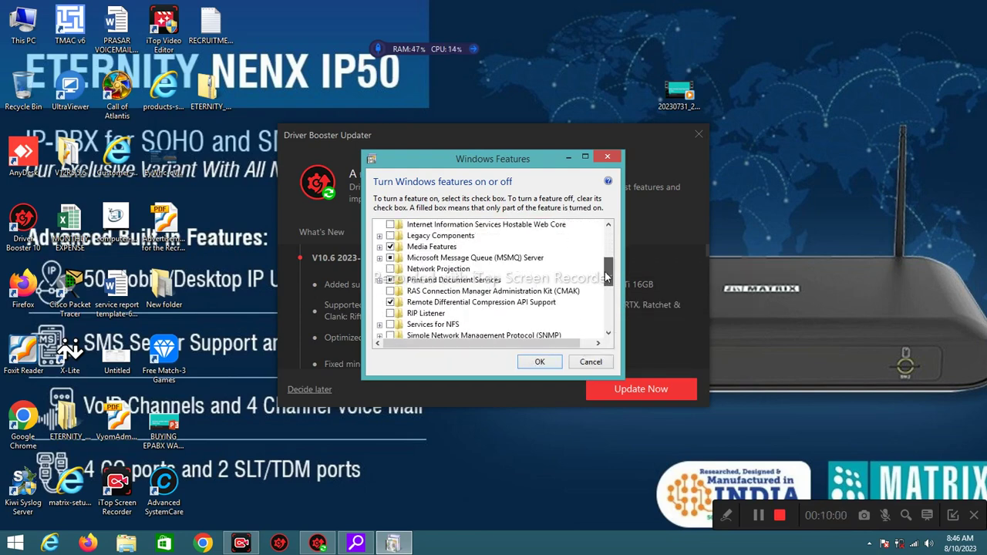
drag(606, 276, 605, 322)
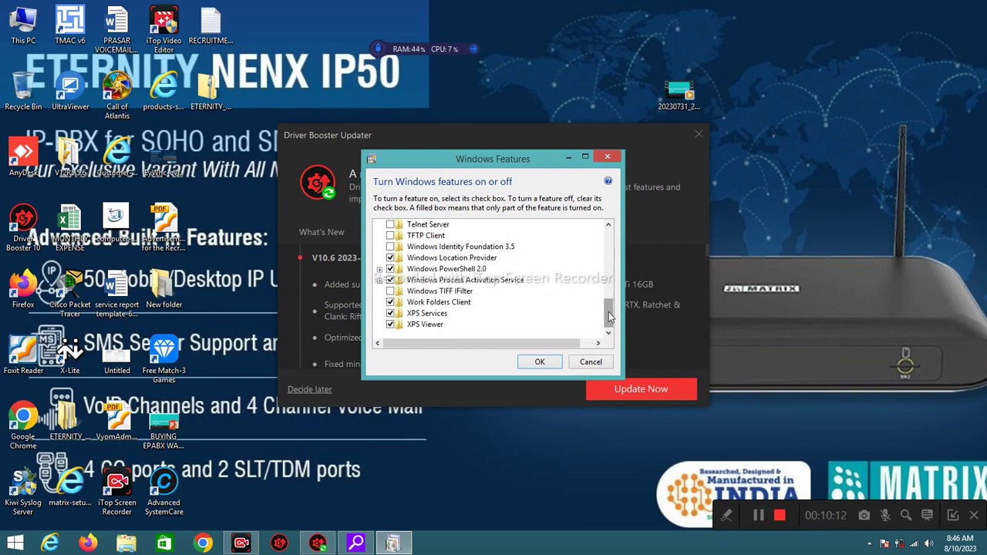
mouse_move(609, 316)
mouse_down()
mouse_move(614, 278)
mouse_move(615, 299)
mouse_up()
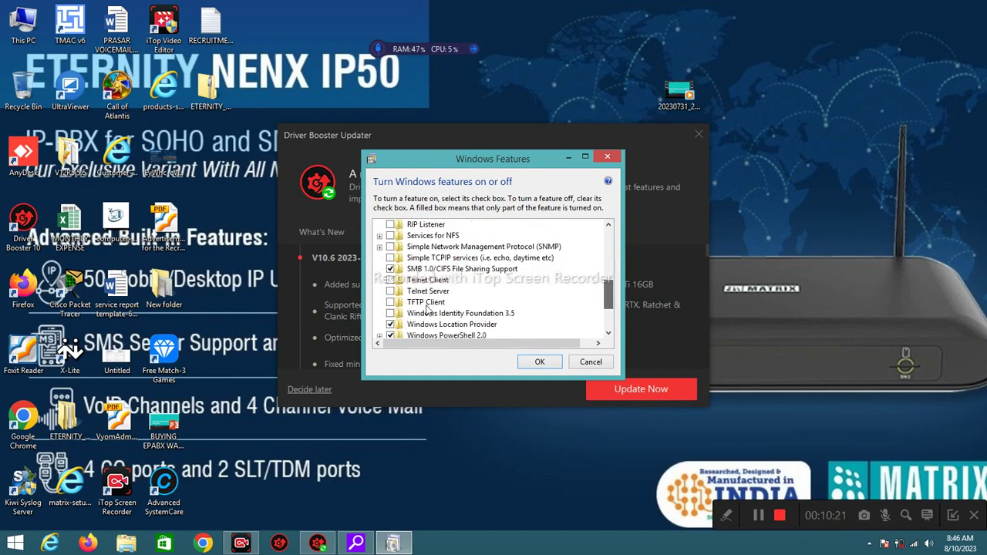
click(391, 280)
click(390, 291)
click(390, 302)
Expand the FTP Server and Web Management Tools entries under Internet Information Services, and apply the Windows feature selection.
drag(601, 306, 605, 270)
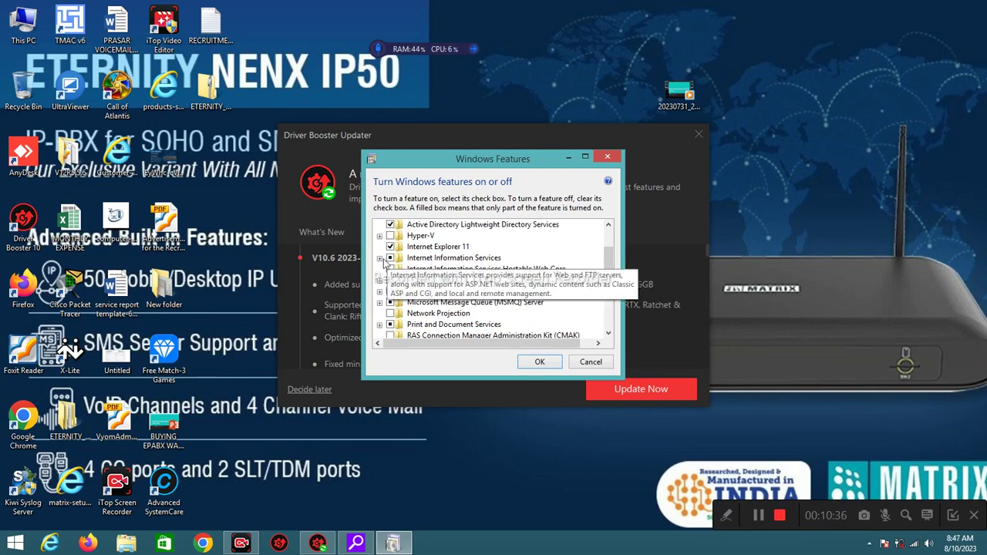
click(379, 258)
click(391, 269)
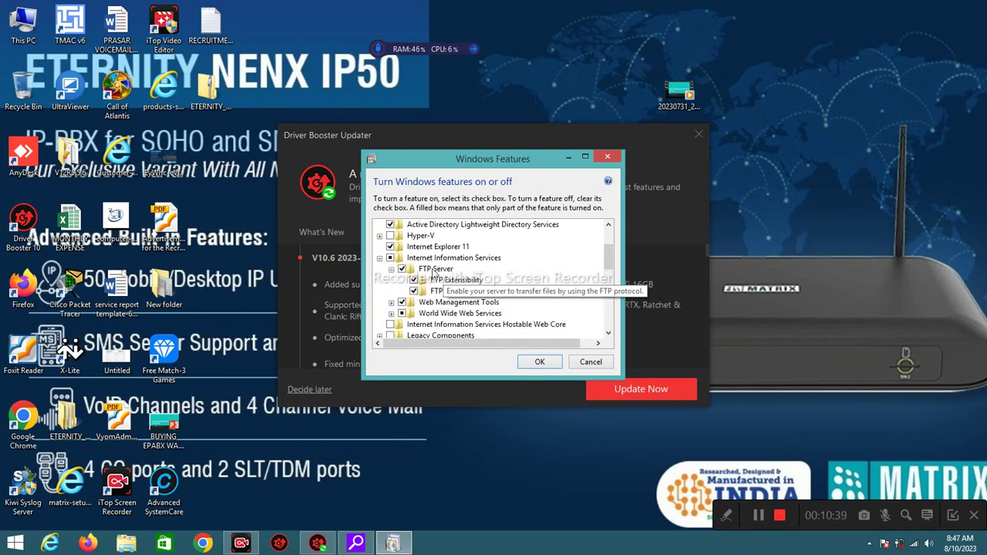
click(391, 303)
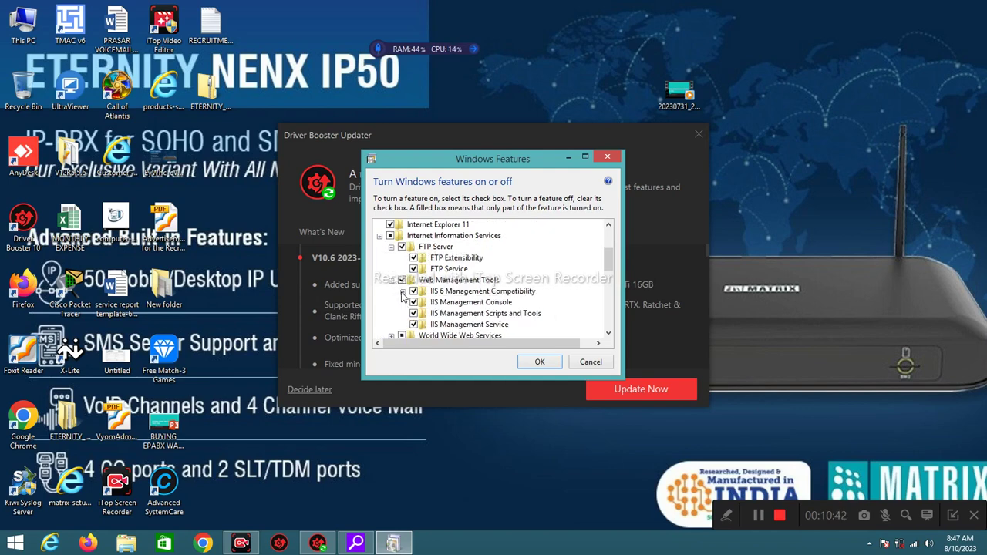
click(402, 291)
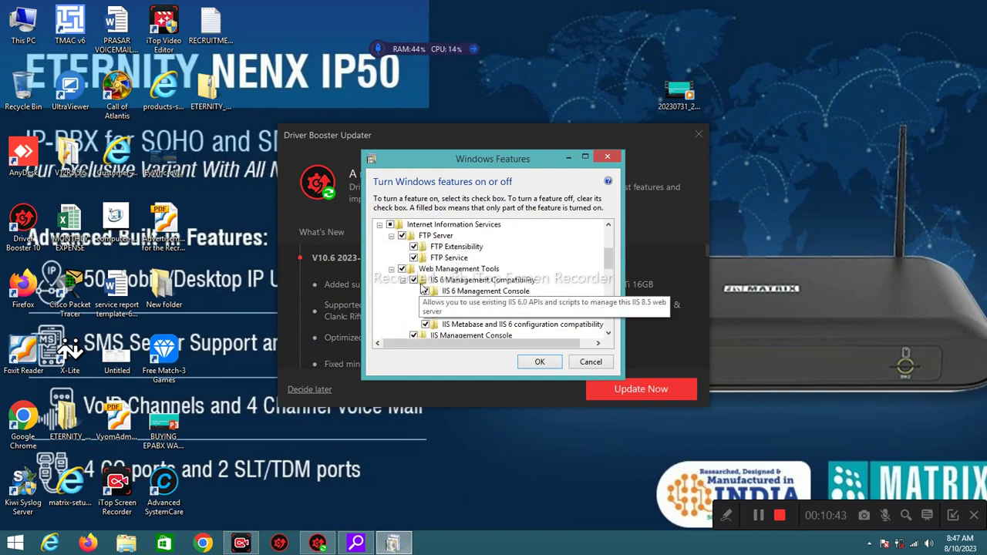
click(555, 364)
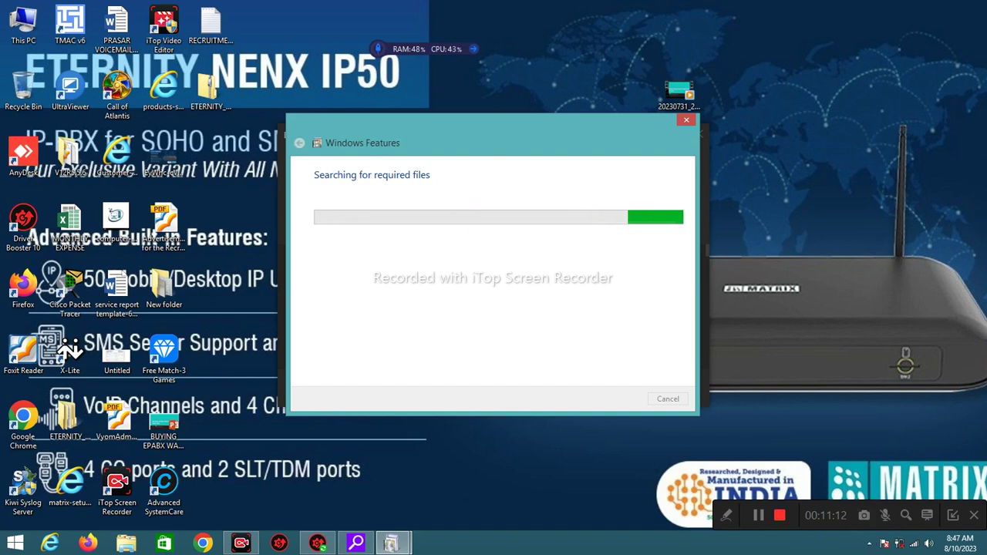
Open the Bluetooth device management page from the hidden notification icons.
click(869, 543)
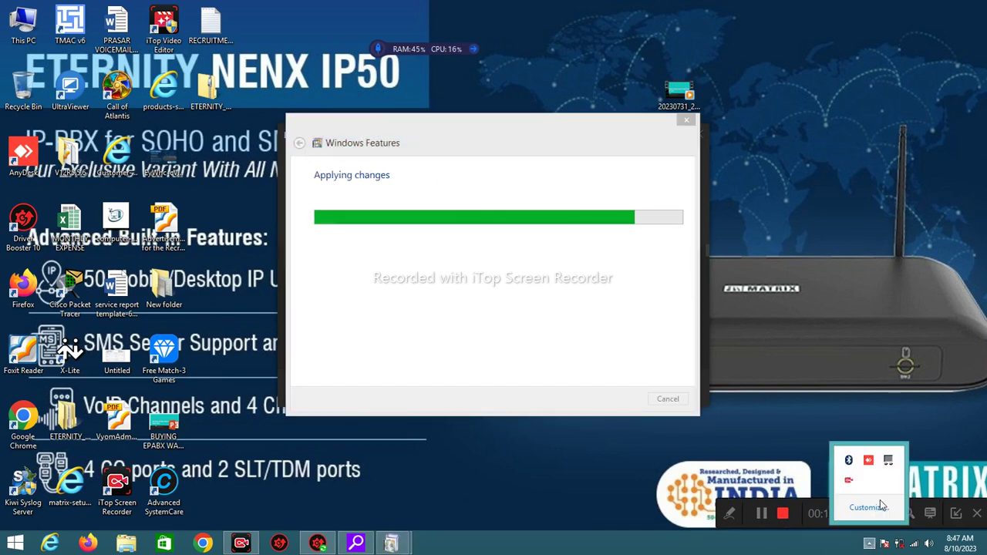
right_click(848, 461)
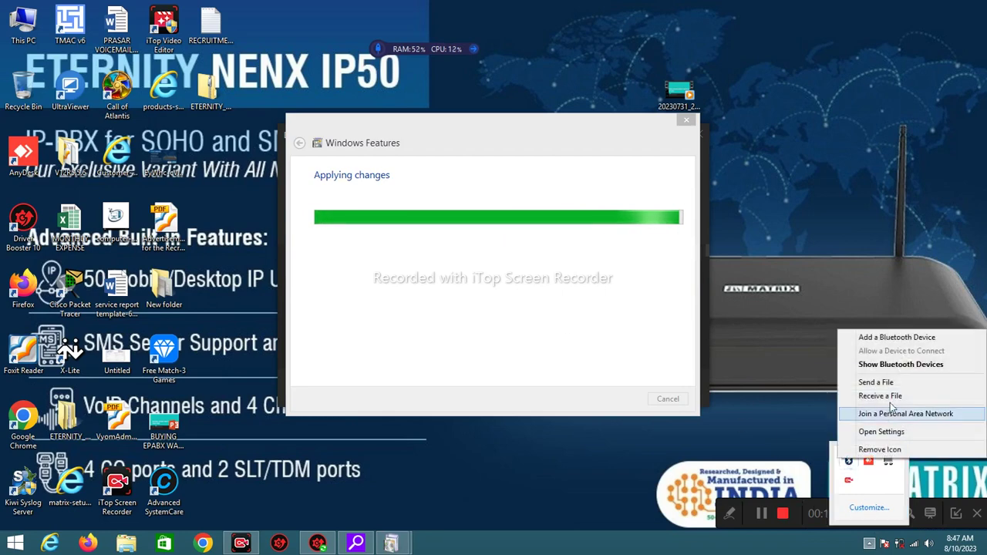
click(890, 364)
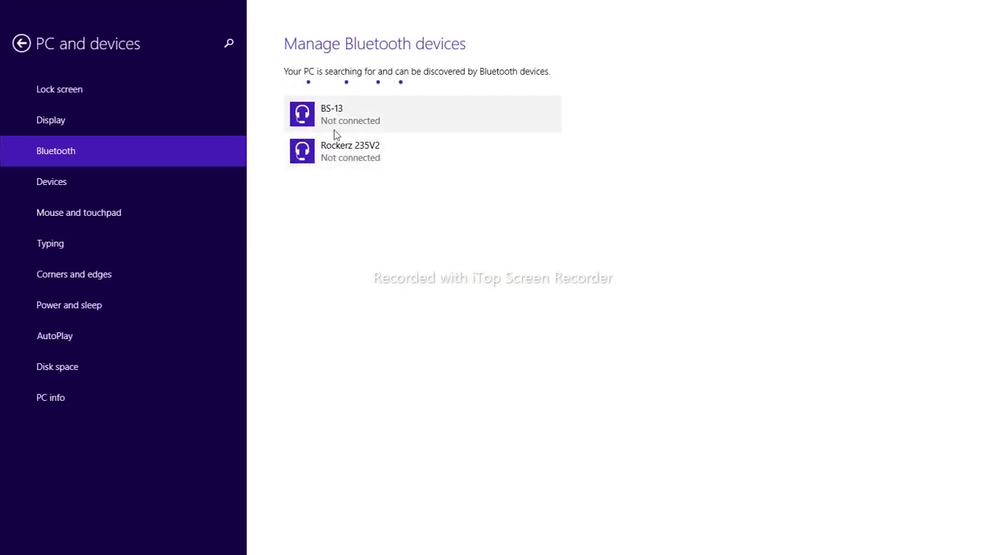
Show the options for the Rockerz 235V2 Bluetooth device and close PC settings.
click(353, 157)
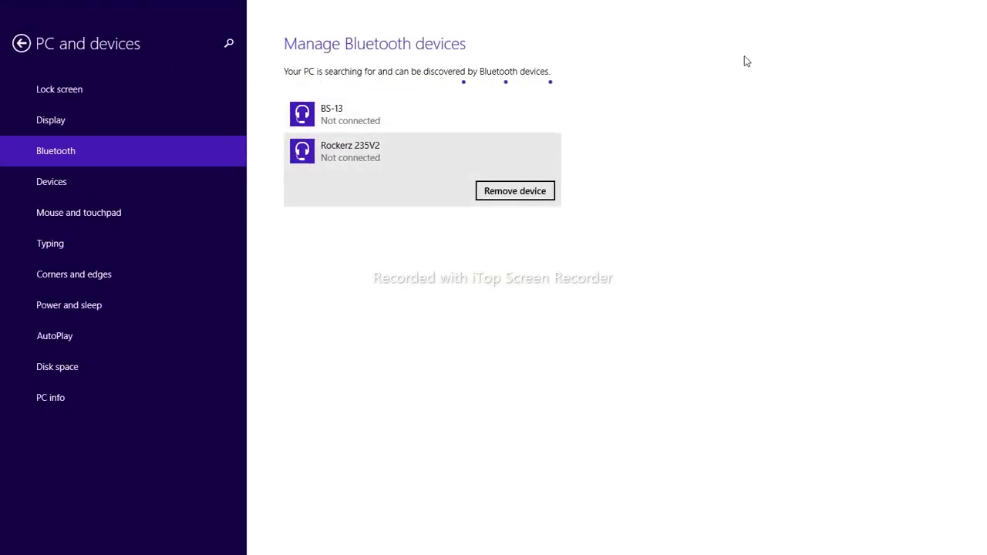
click(21, 43)
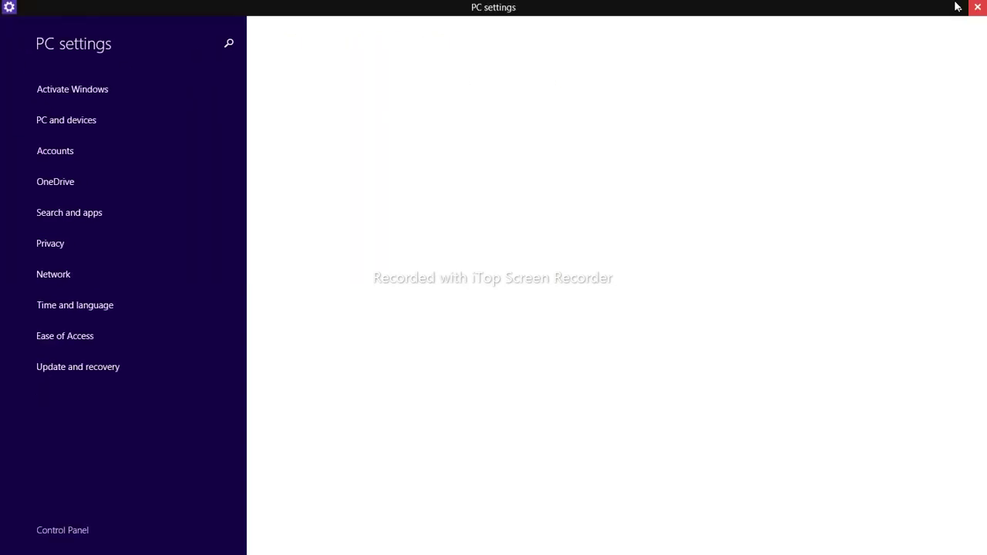
click(976, 12)
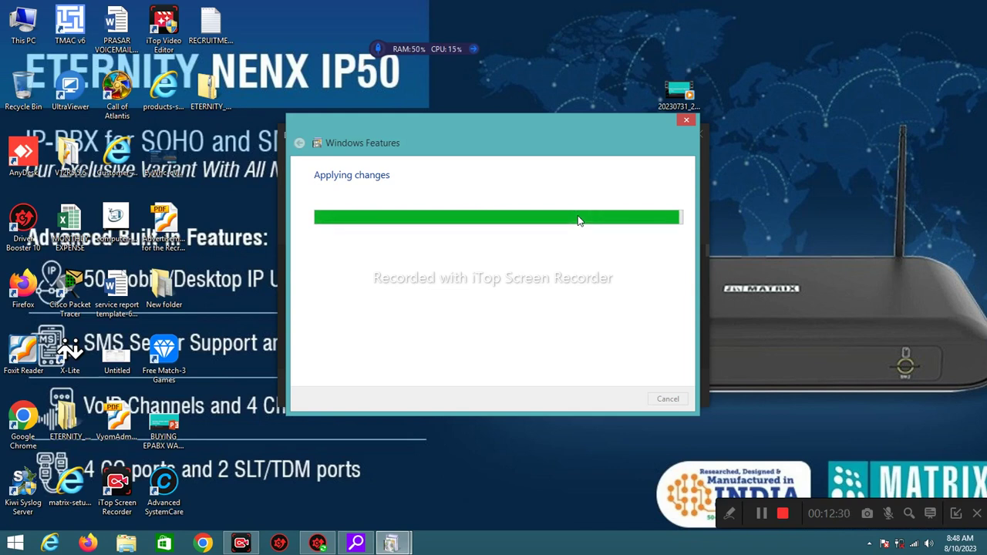
Close the Windows Features dialog and dismiss the Driver Booster update offer.
click(869, 543)
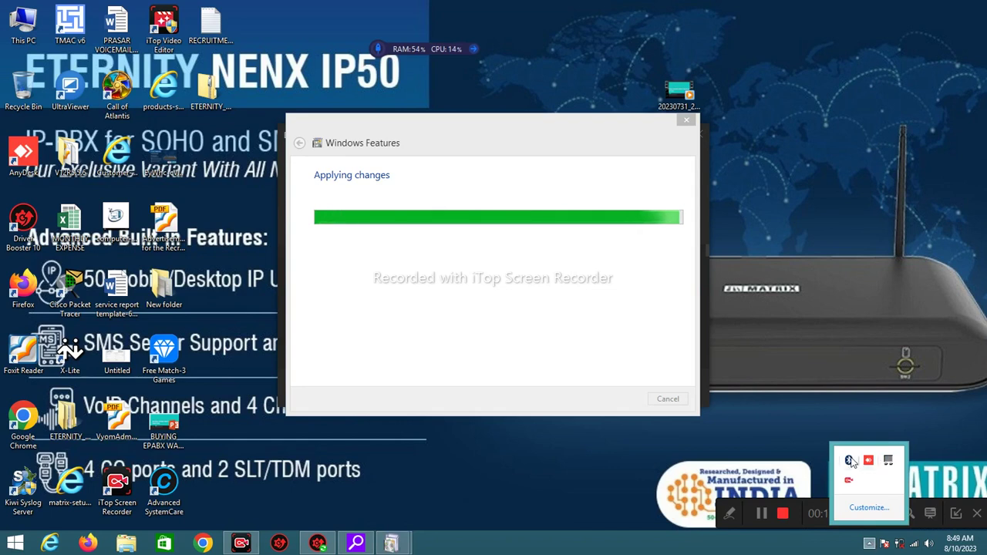
click(740, 457)
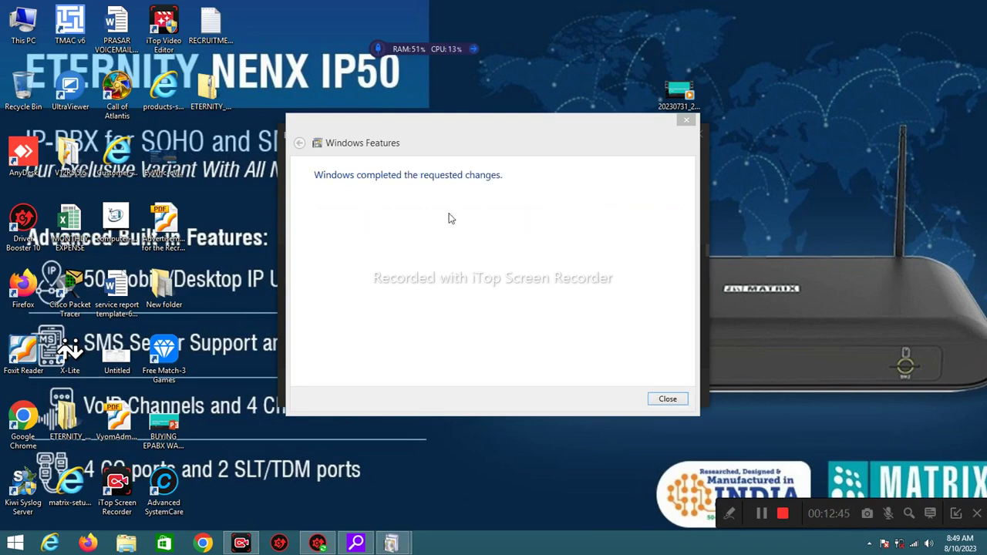
click(664, 404)
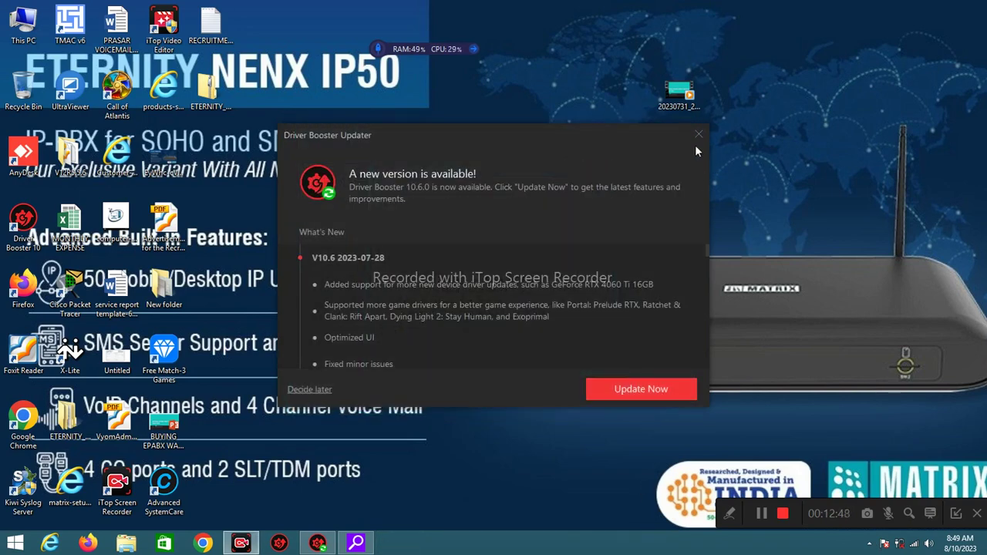
key(Escape)
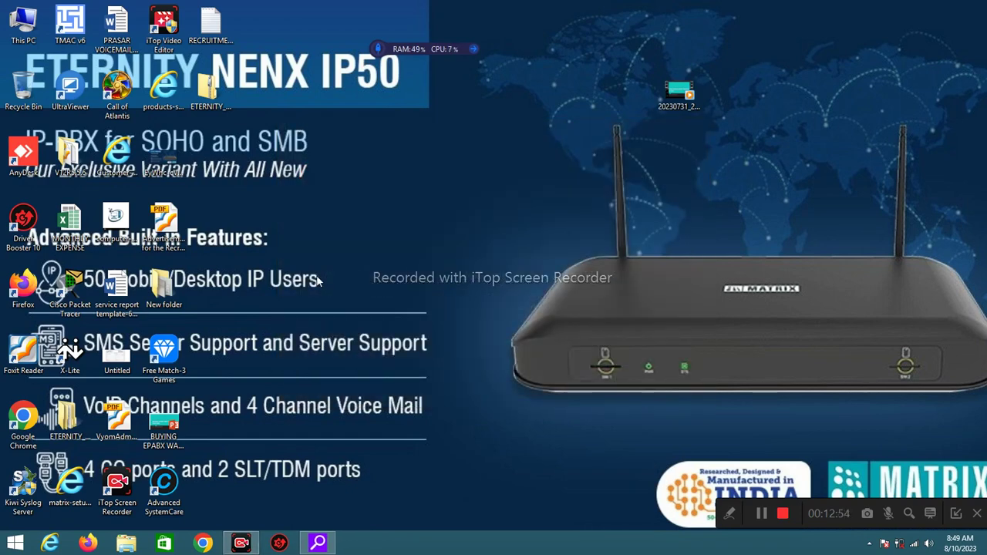
Search for Control Panel from the Start screen and open its list of programs to uninstall.
key(super)
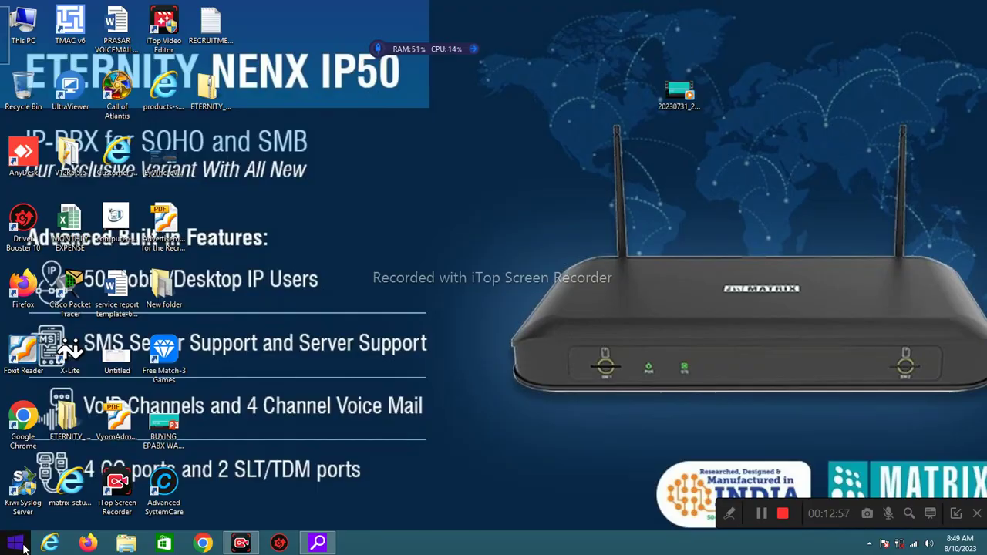
click(23, 546)
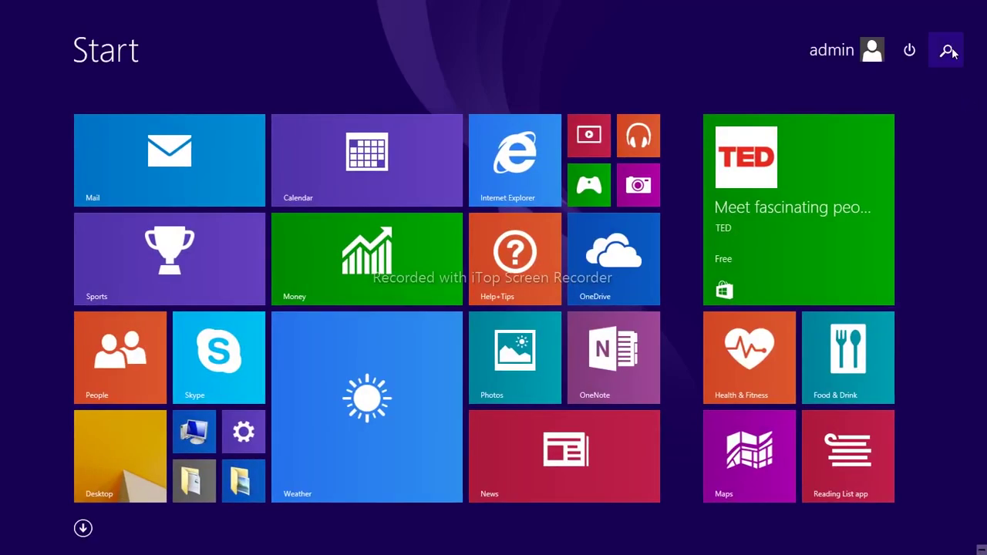
click(950, 51)
text(control pane)
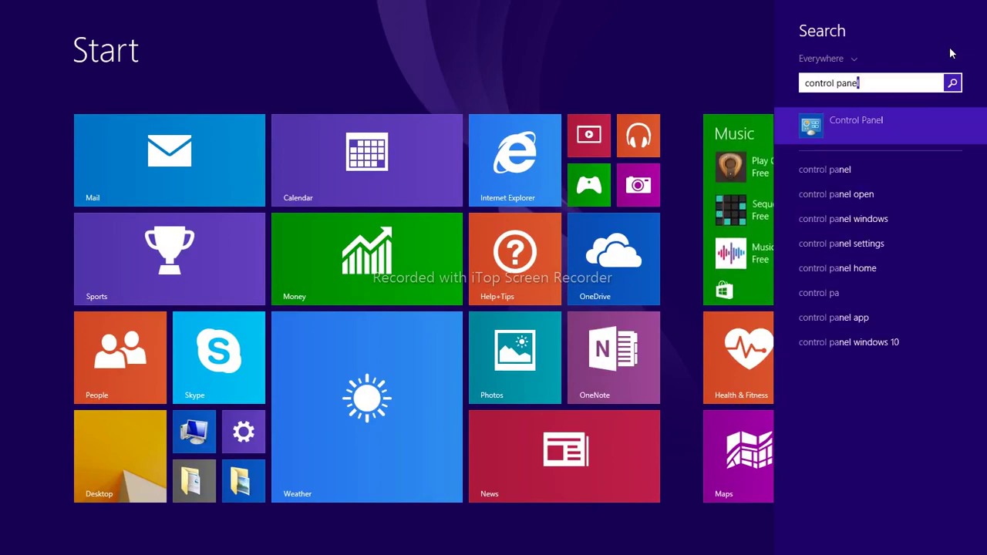
text(l)
key(Return)
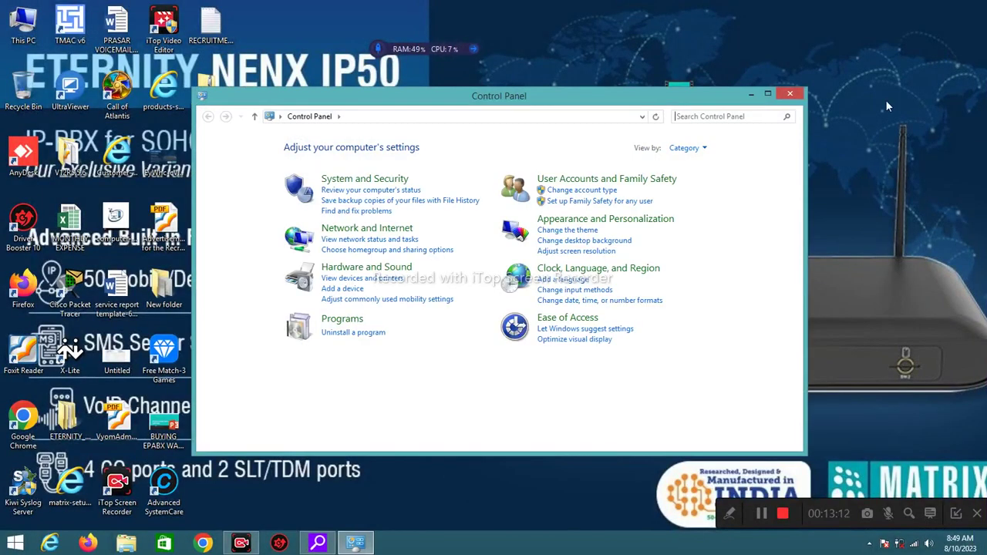
click(348, 337)
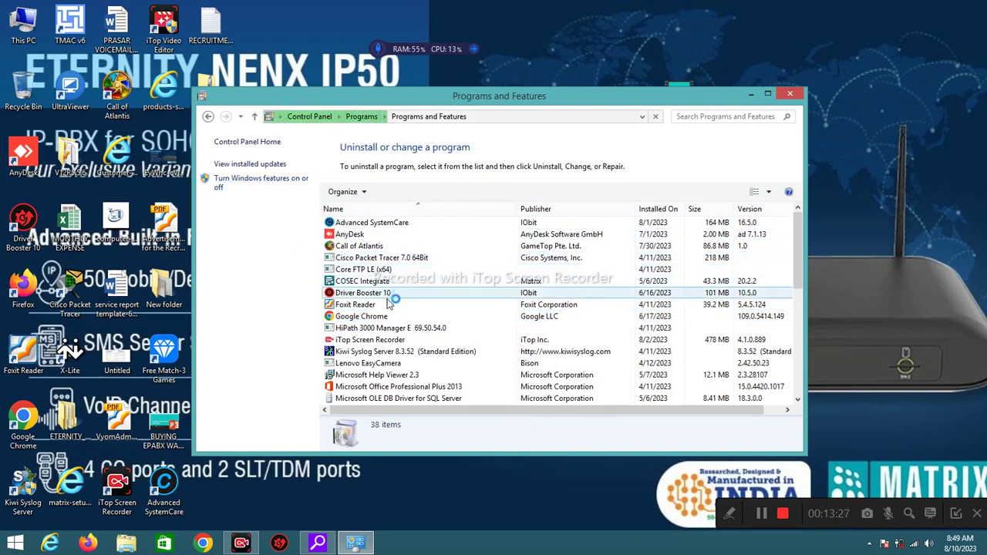
Uninstall the SAP Crystal Reports runtime engine for .NET Framework and close Programs and Features.
drag(800, 235, 803, 381)
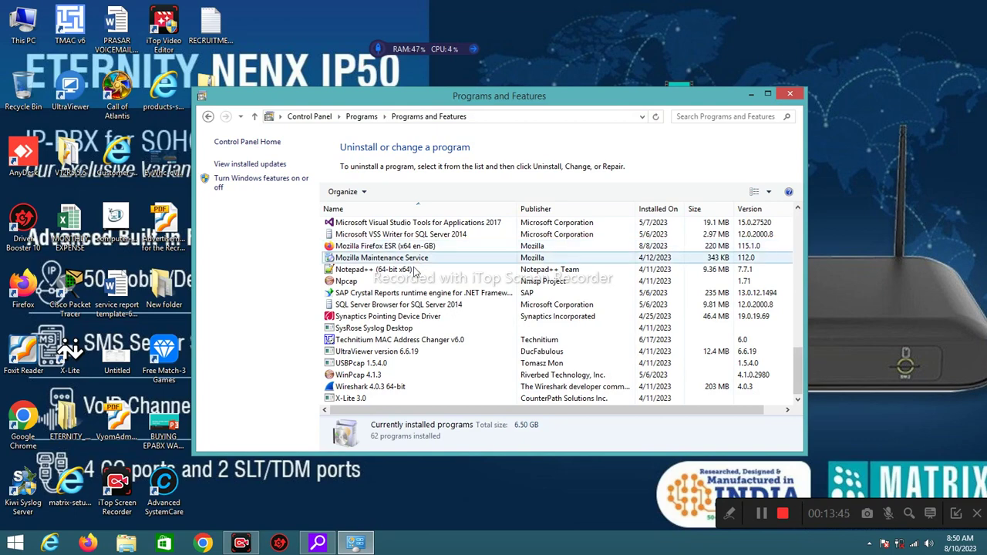
click(405, 294)
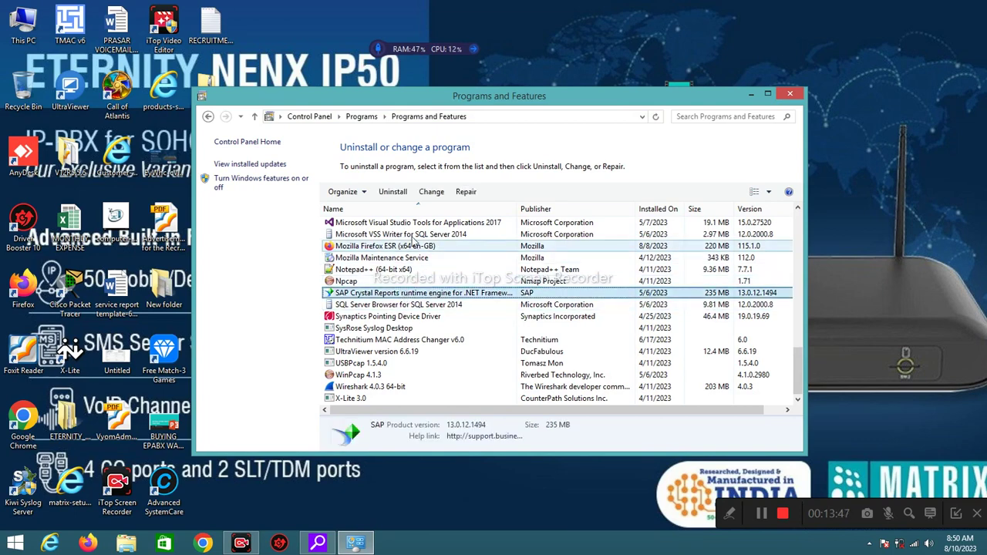
click(400, 195)
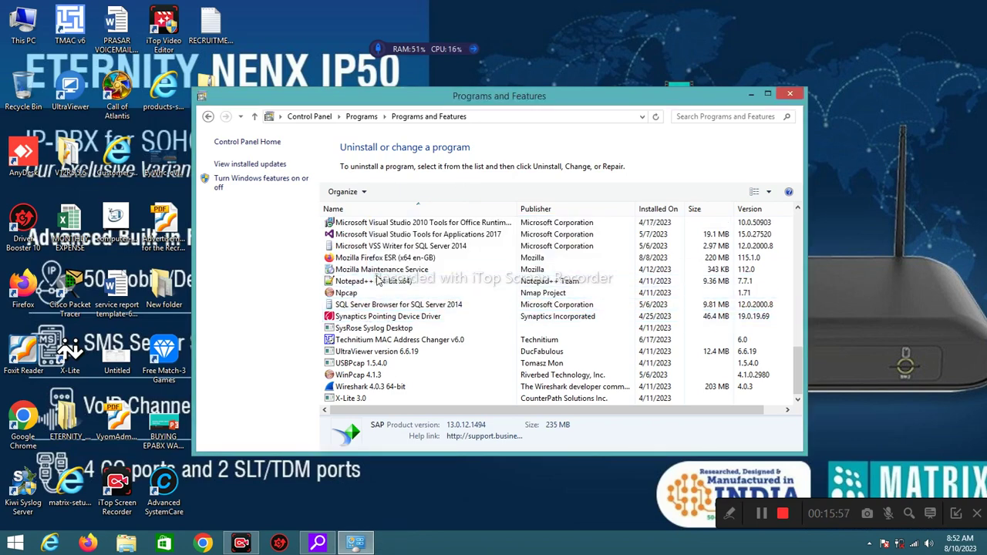
click(788, 94)
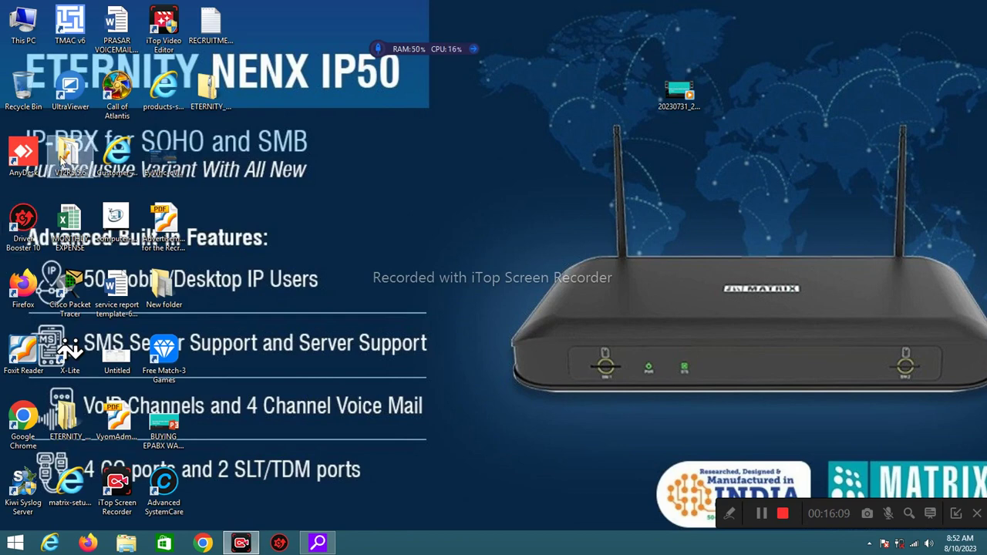
Open the file location of the UltraViewer desktop shortcut, show its full folder path, and close the folder.
right_click(75, 93)
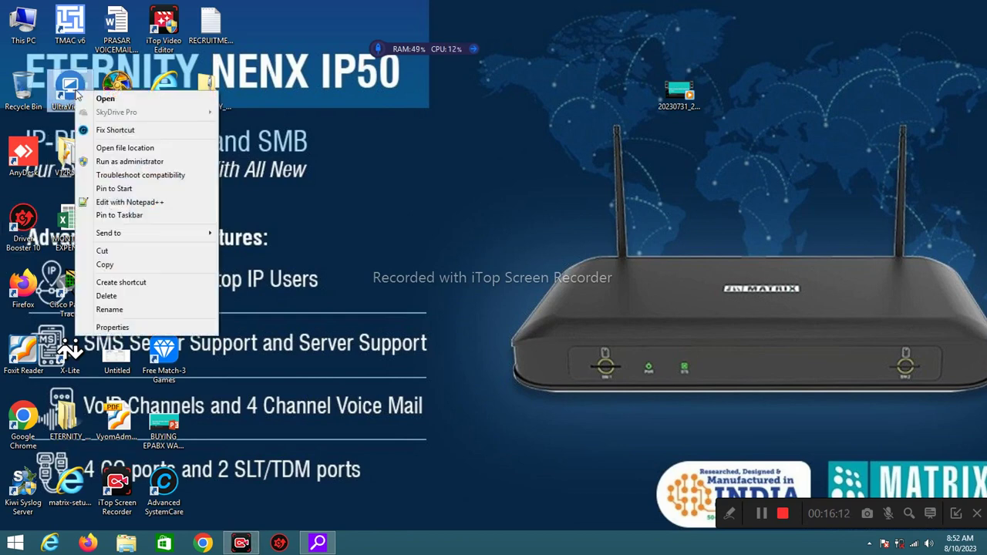
click(109, 149)
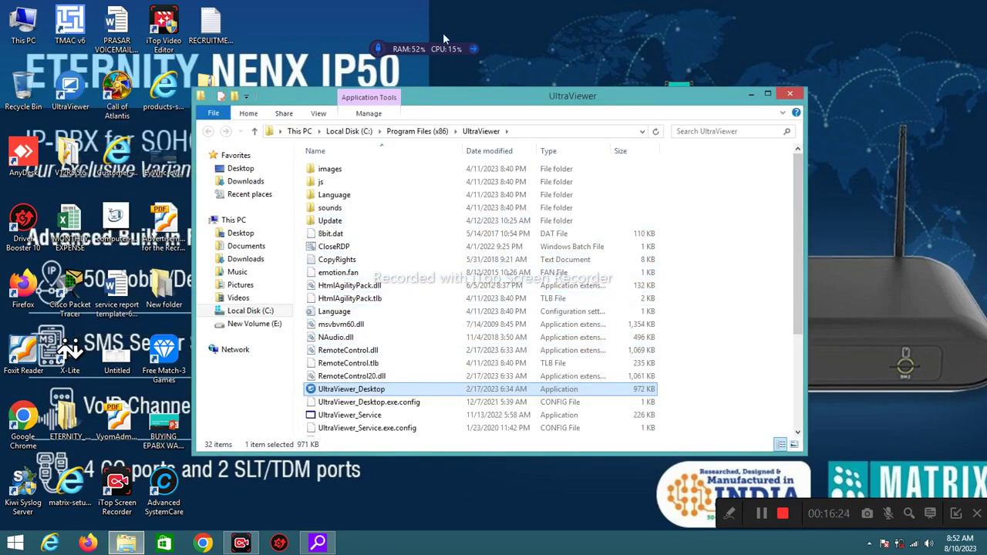
click(532, 131)
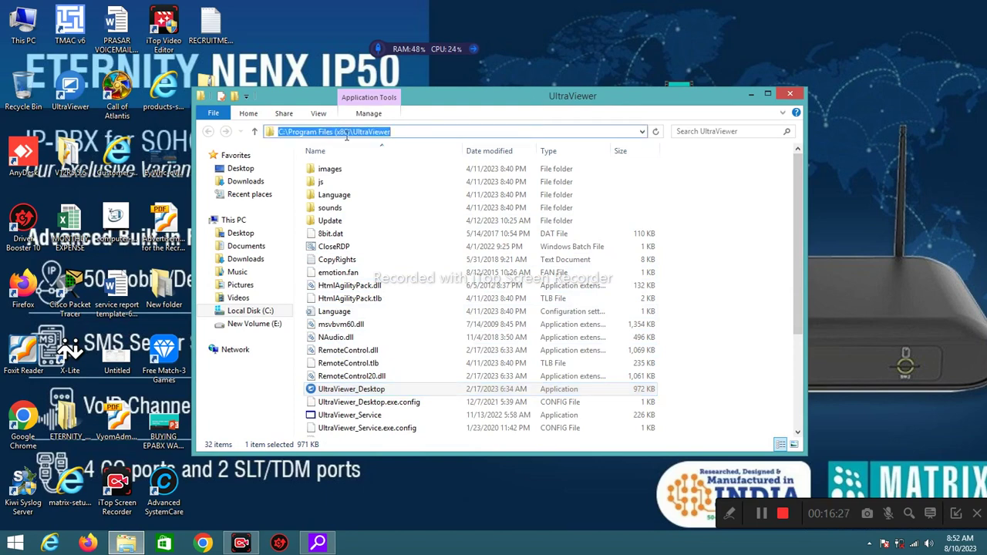
click(790, 93)
Delete the UltraViewer shortcut from the desktop.
right_click(69, 88)
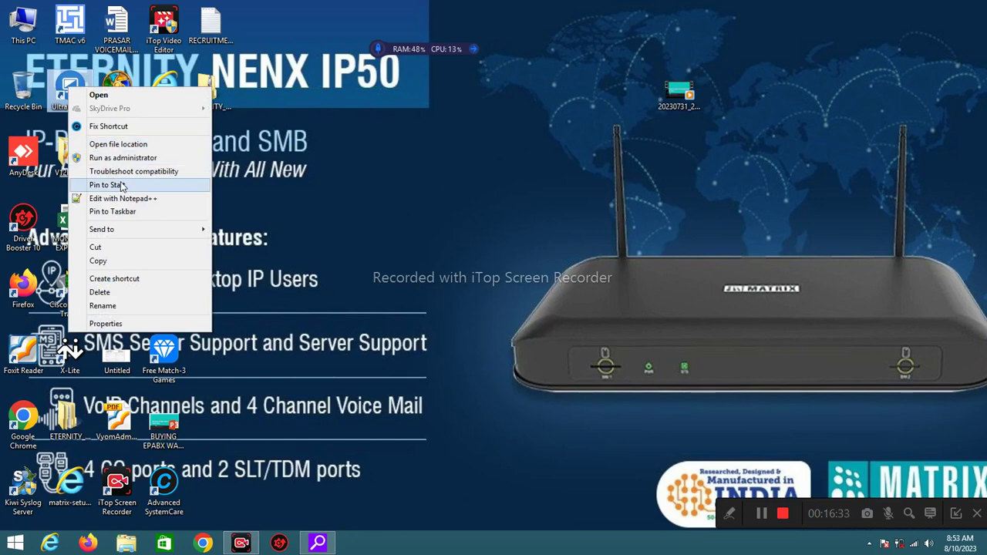
click(122, 292)
right_click(322, 115)
Restore the UltraViewer shortcut from the Recycle Bin with administrator permission and close the Recycle Bin.
click(23, 86)
double_click(23, 86)
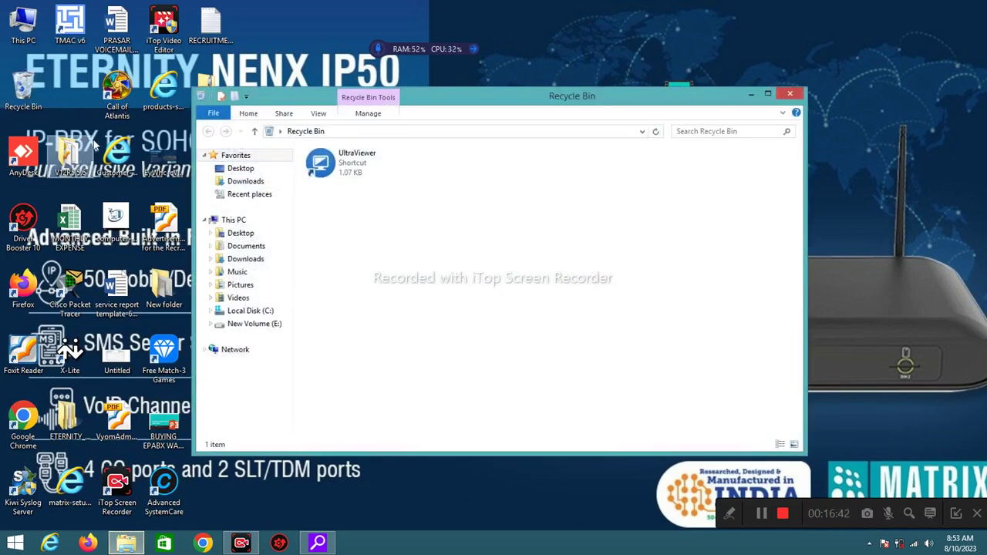
right_click(367, 155)
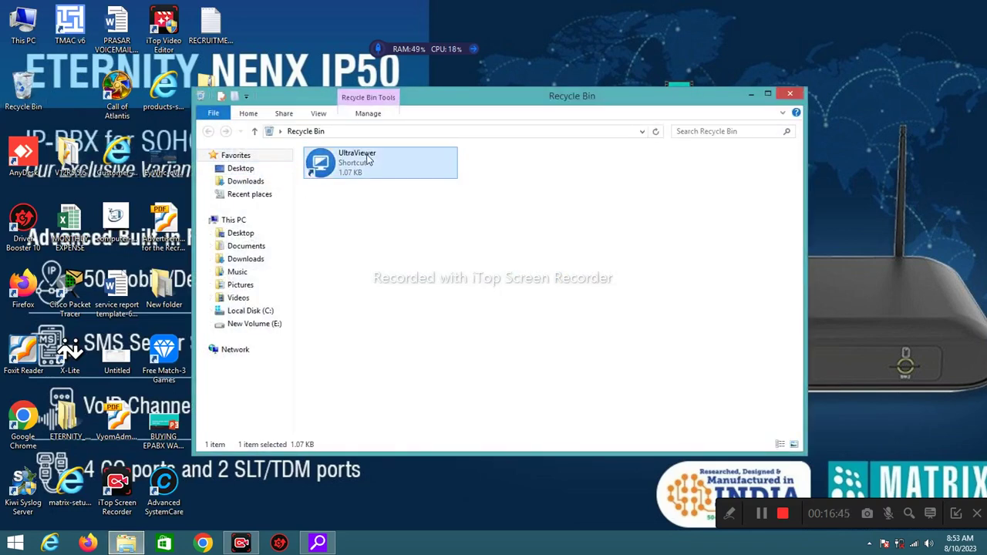
click(403, 165)
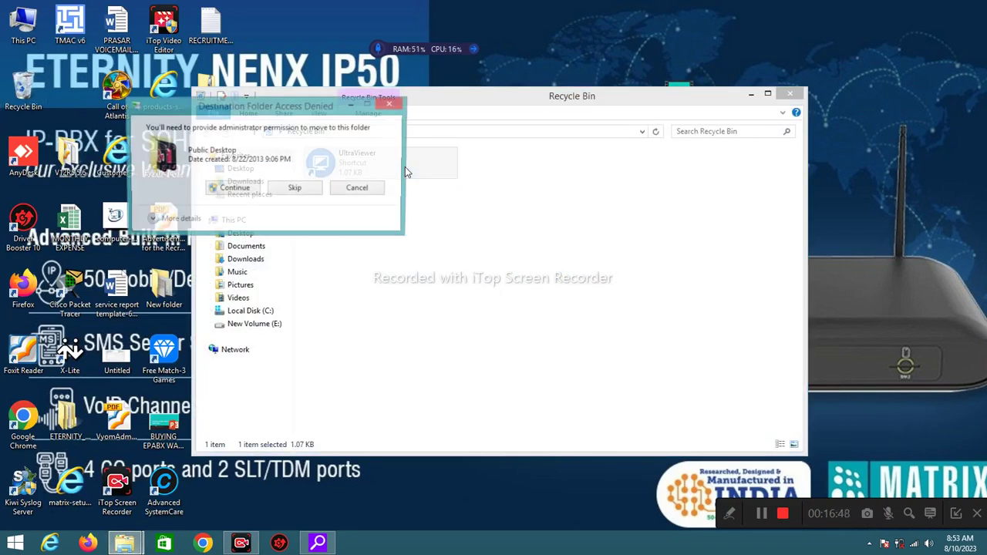
click(241, 188)
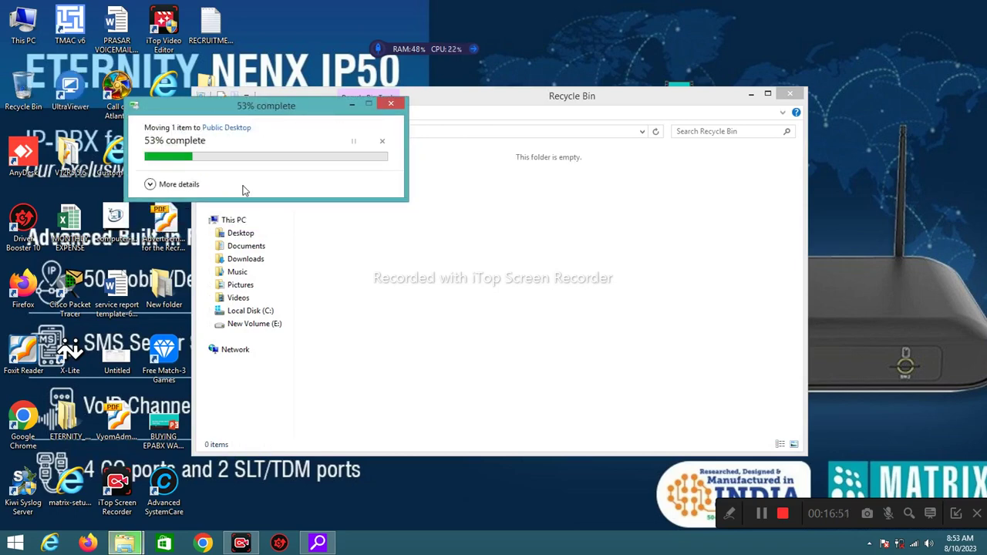
click(791, 95)
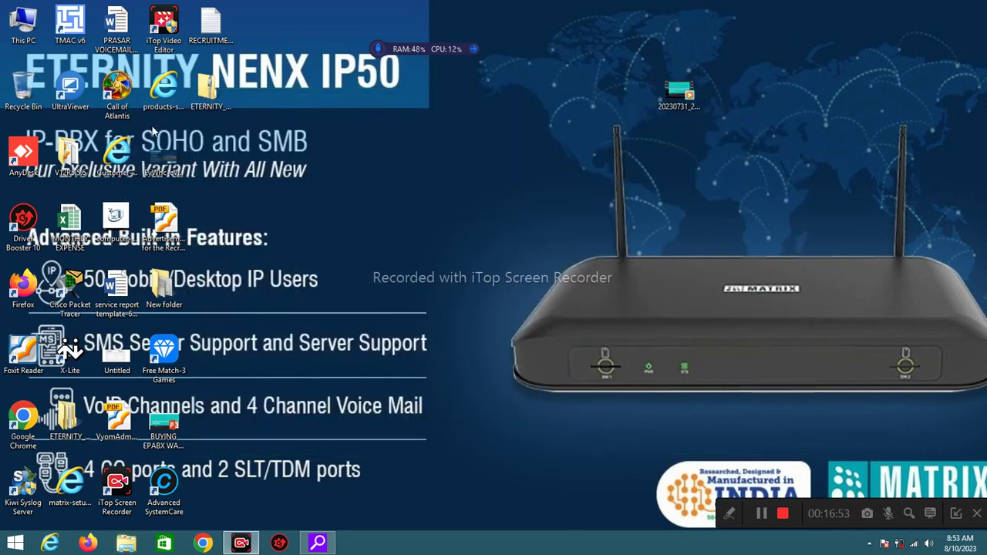
Delete the UltraViewer desktop shortcut and remove it permanently by emptying the Recycle Bin.
right_click(77, 98)
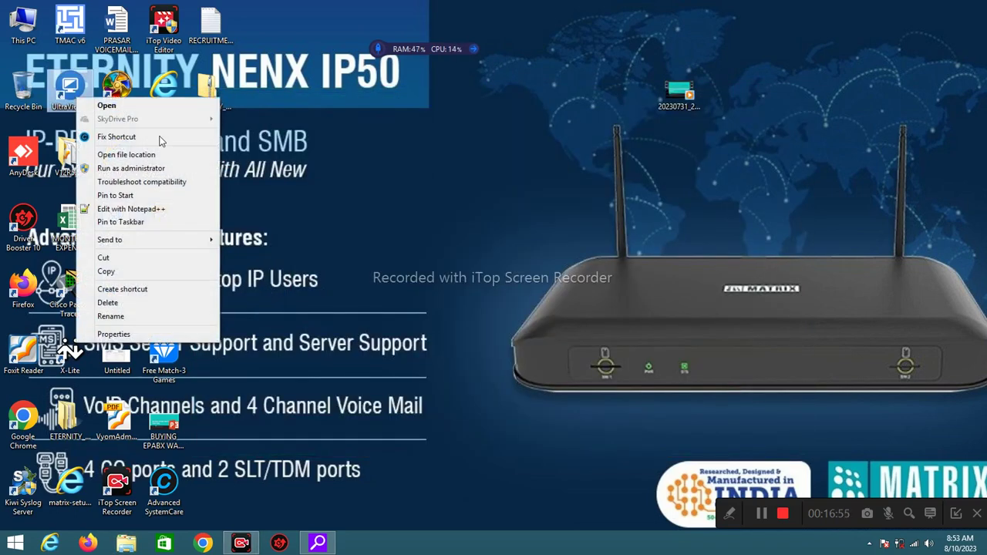
click(139, 303)
double_click(24, 89)
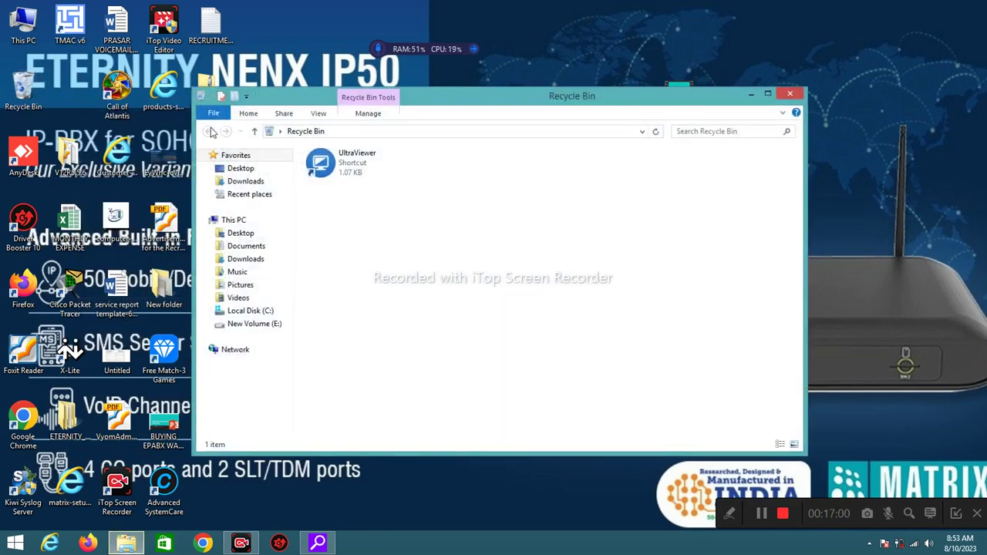
right_click(373, 175)
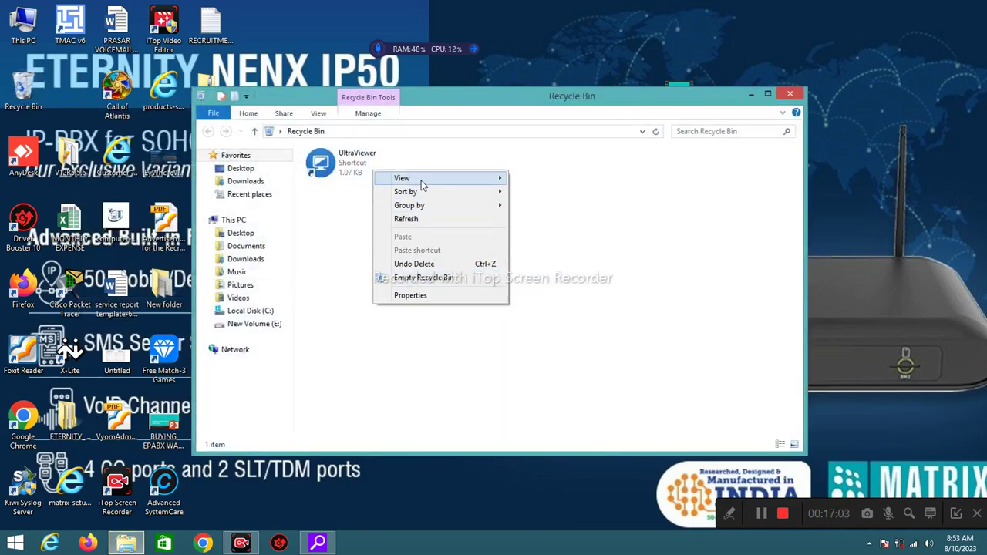
click(444, 283)
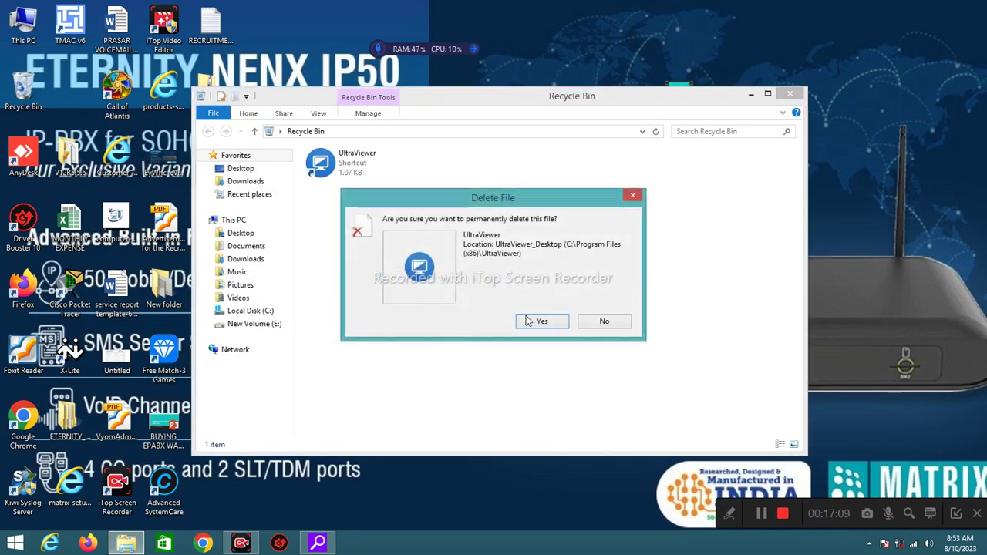
click(537, 324)
click(789, 94)
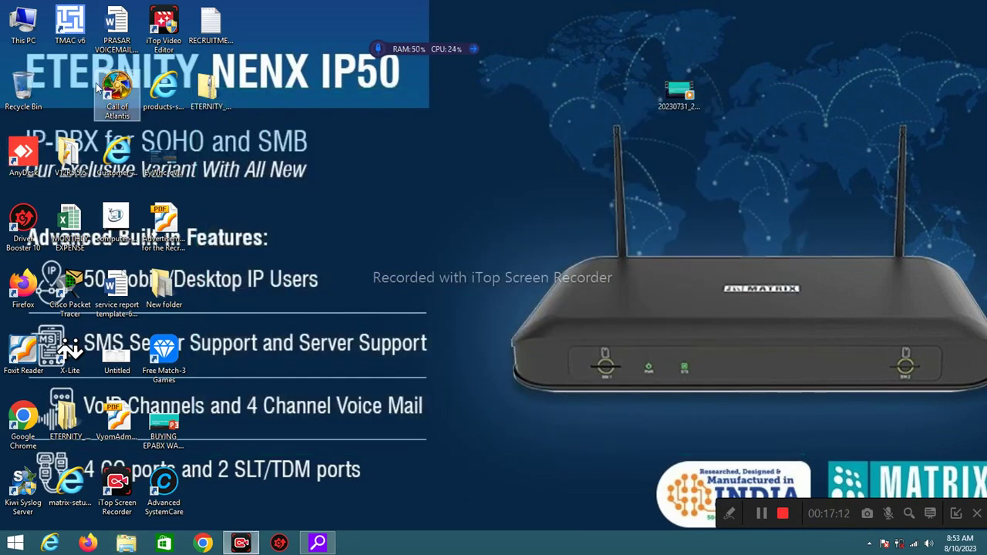
Browse from This PC to the UltraViewer folder in Program Files (x86) on Local Disk (C:).
double_click(31, 37)
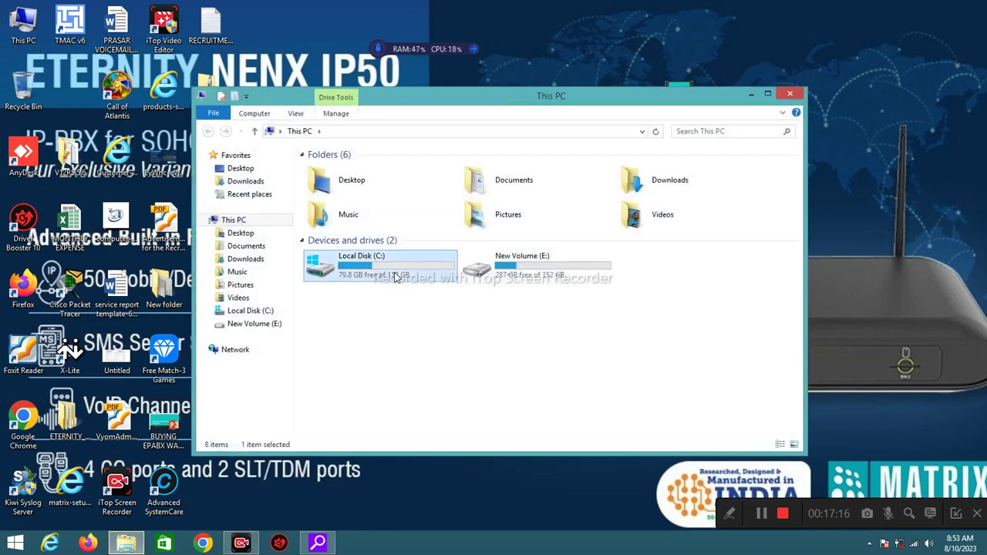
double_click(396, 272)
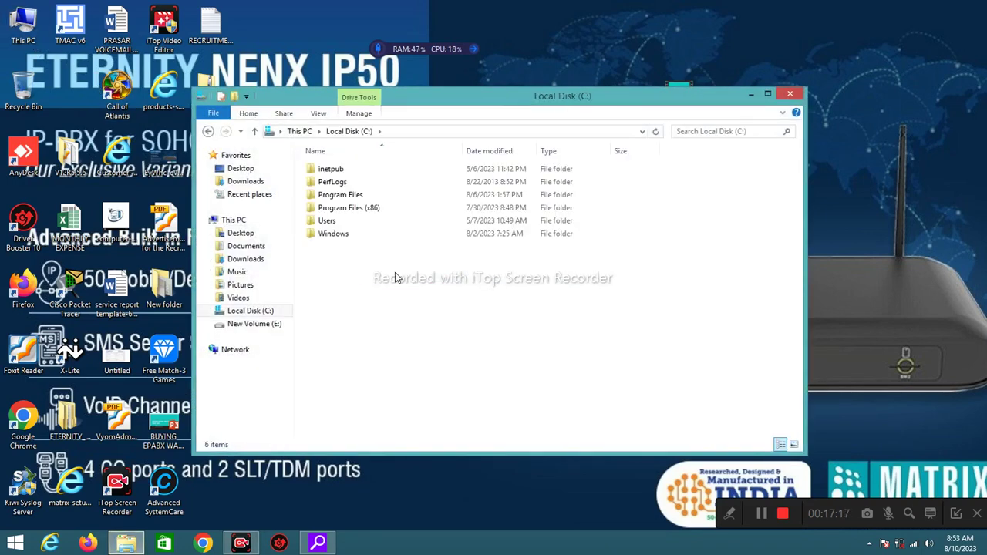
double_click(370, 208)
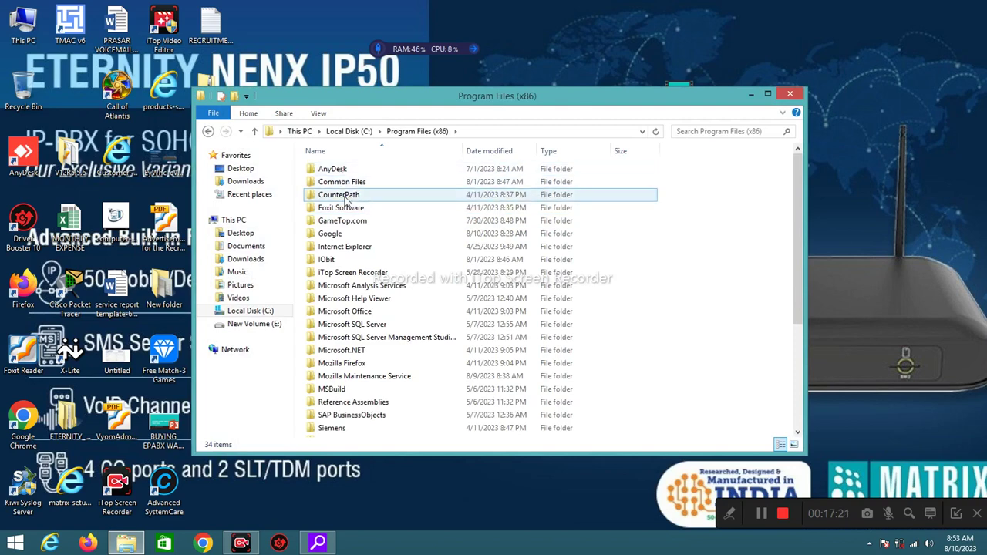
drag(798, 235, 798, 351)
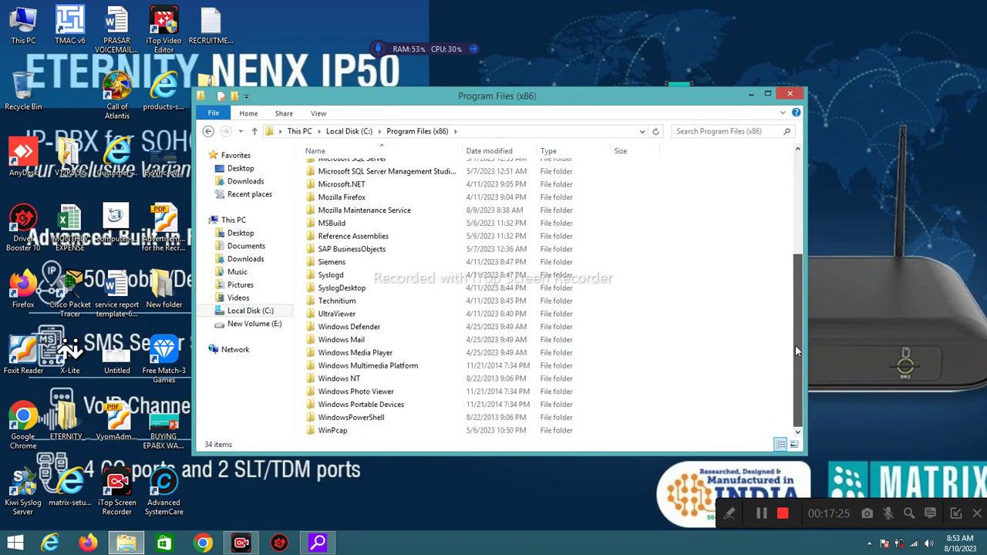
double_click(337, 314)
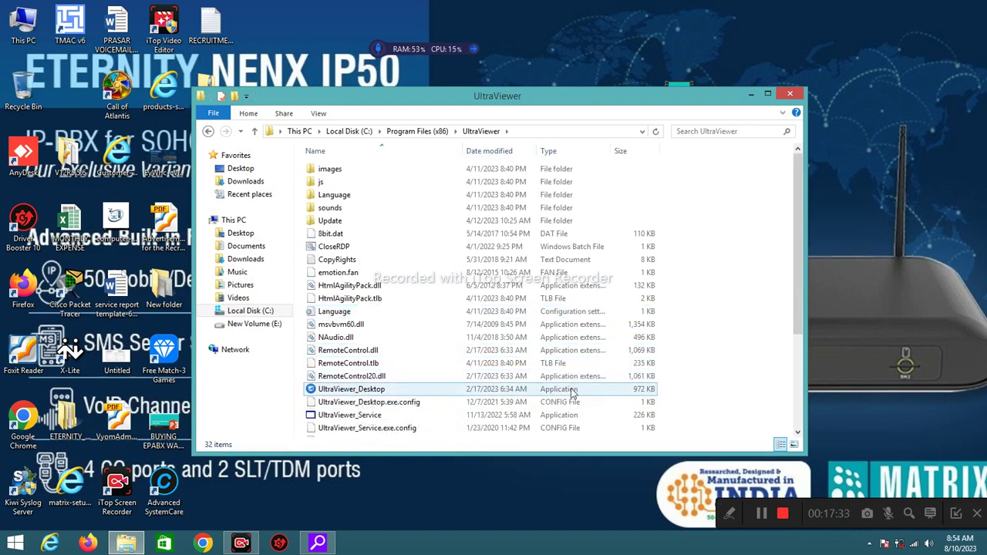
Widen the Type and Size columns, create a desktop shortcut to the UltraViewer_Desktop application, and close the UltraViewer folder.
double_click(617, 151)
drag(654, 151, 720, 151)
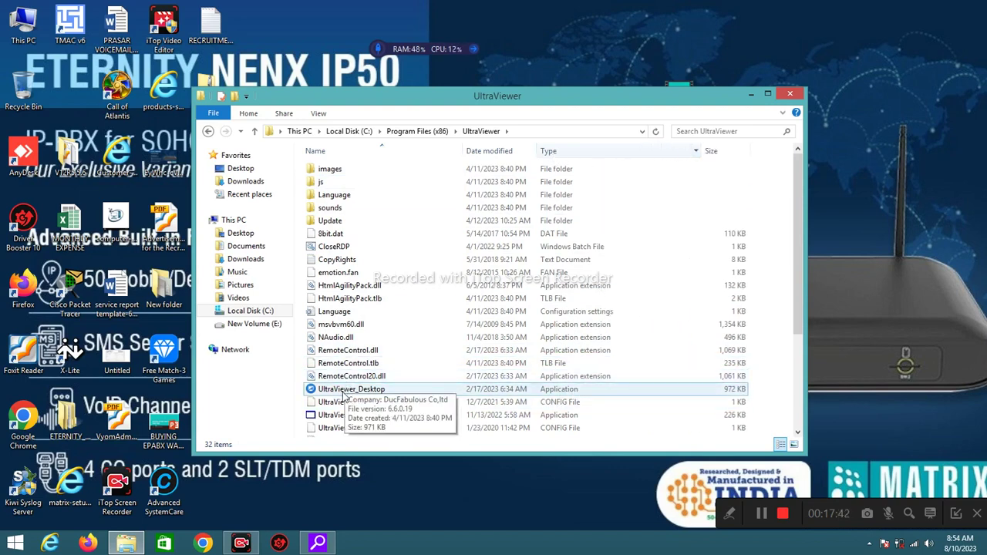
right_click(346, 389)
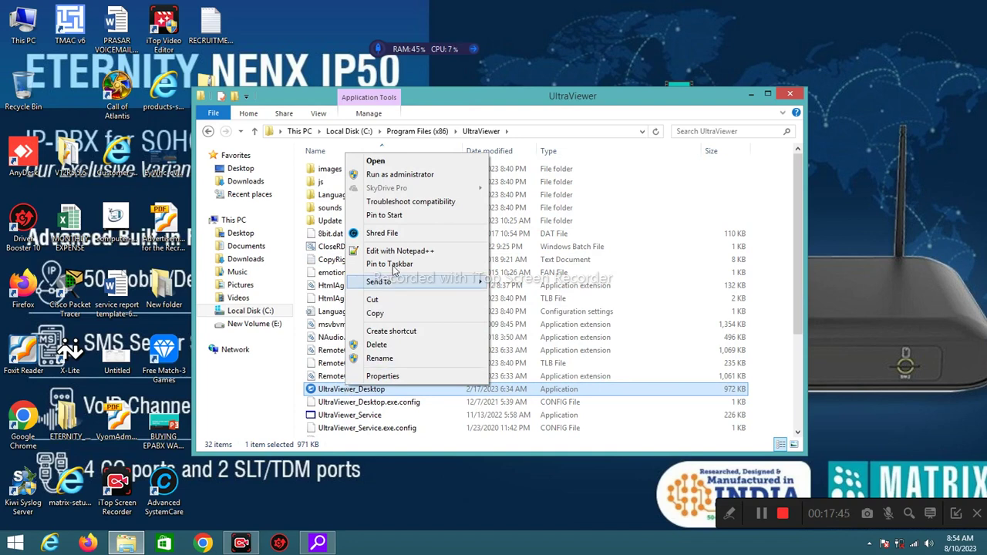
mouse_move(407, 284)
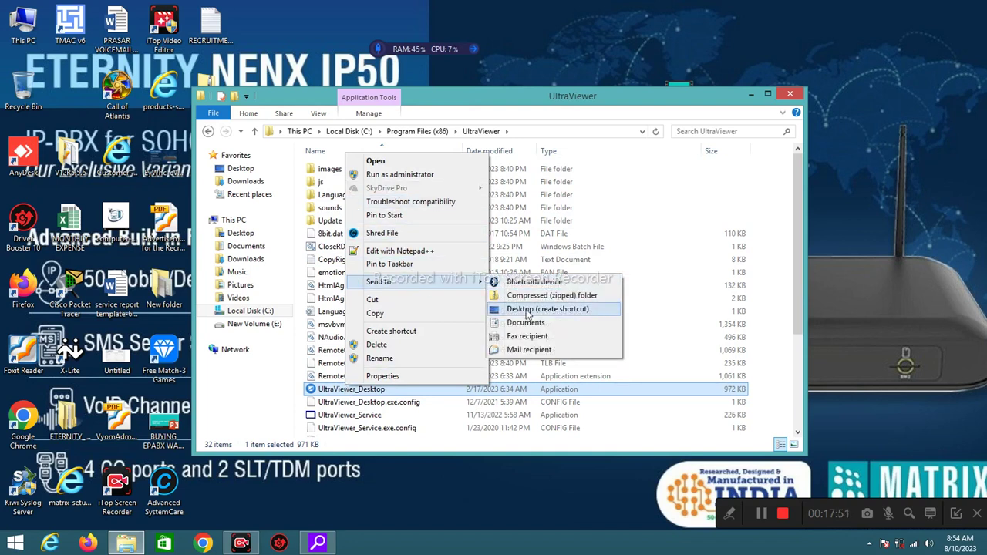
click(528, 309)
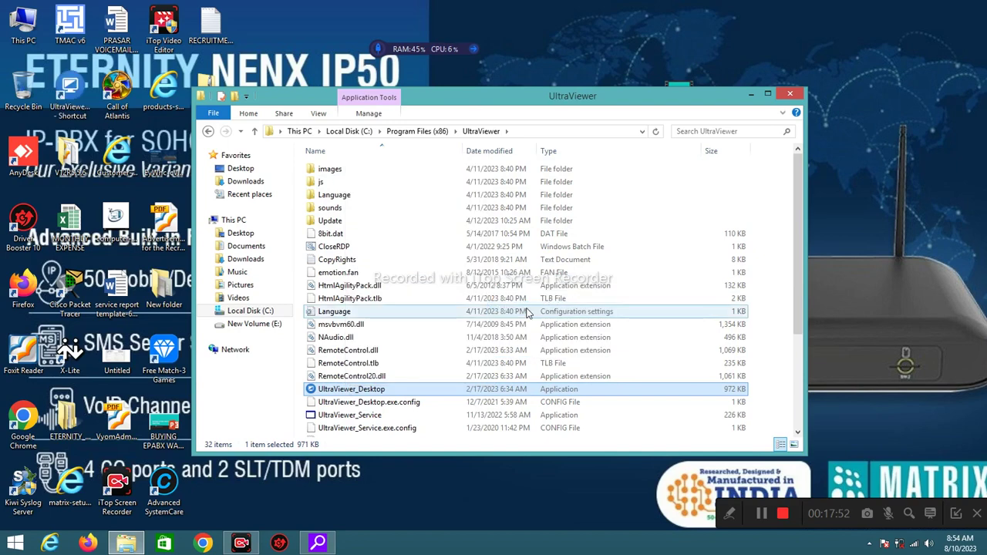
click(789, 93)
click(68, 102)
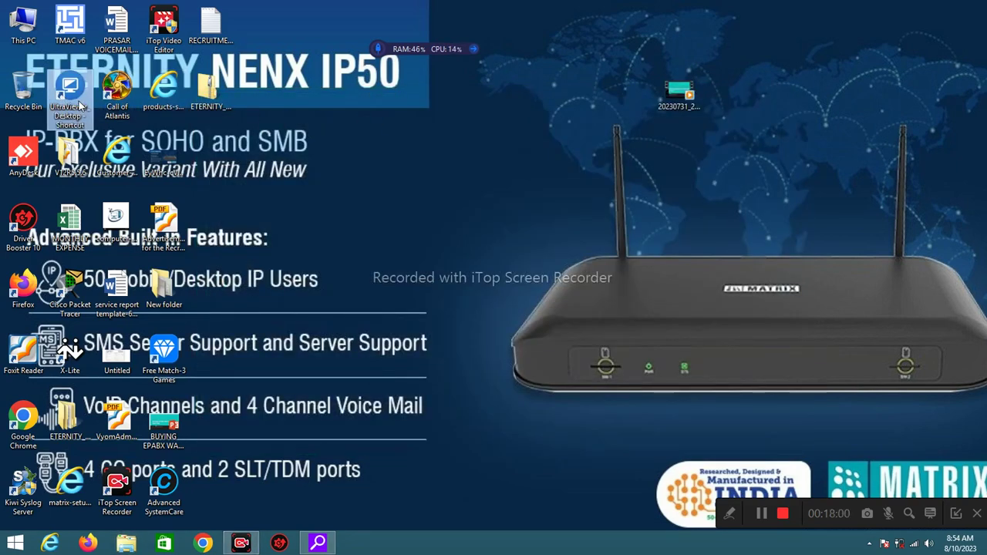
Close the leftover Search window, and test the new UltraViewer desktop shortcut by launching the program and closing it.
click(317, 543)
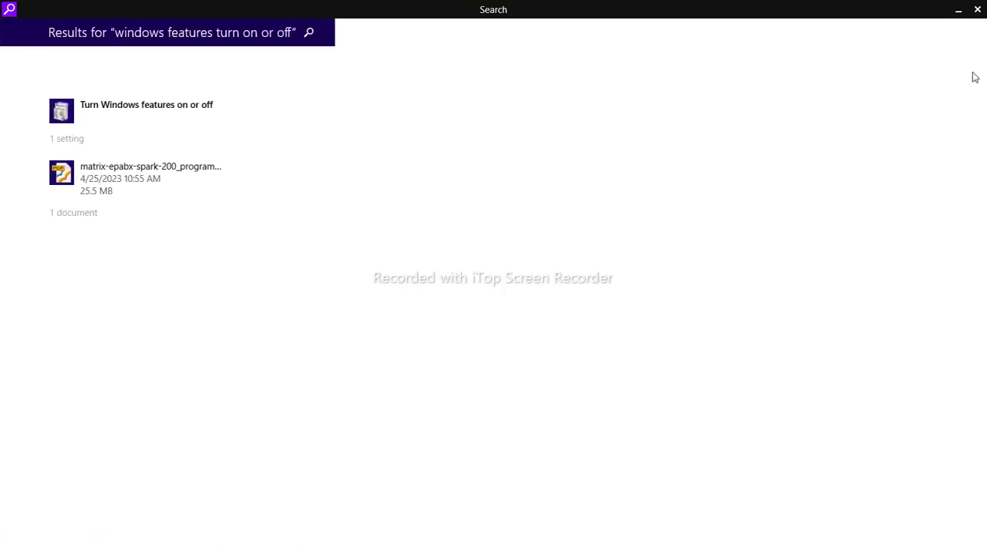
click(977, 9)
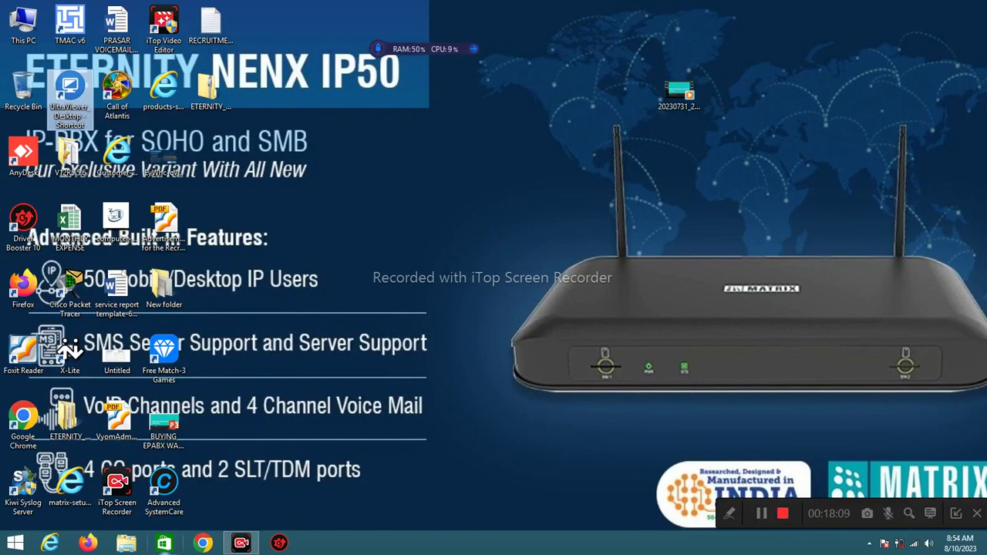
right_click(466, 188)
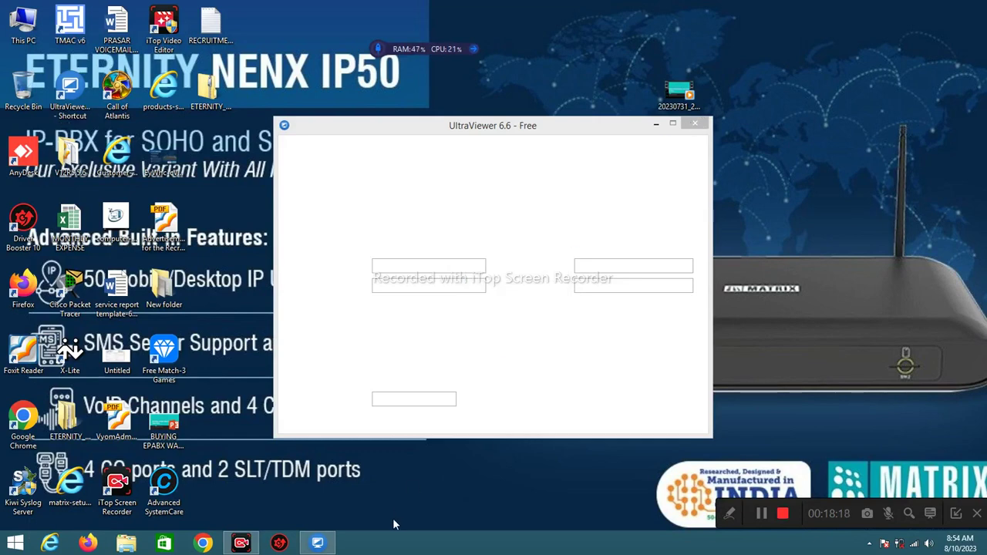
right_click(316, 544)
click(316, 506)
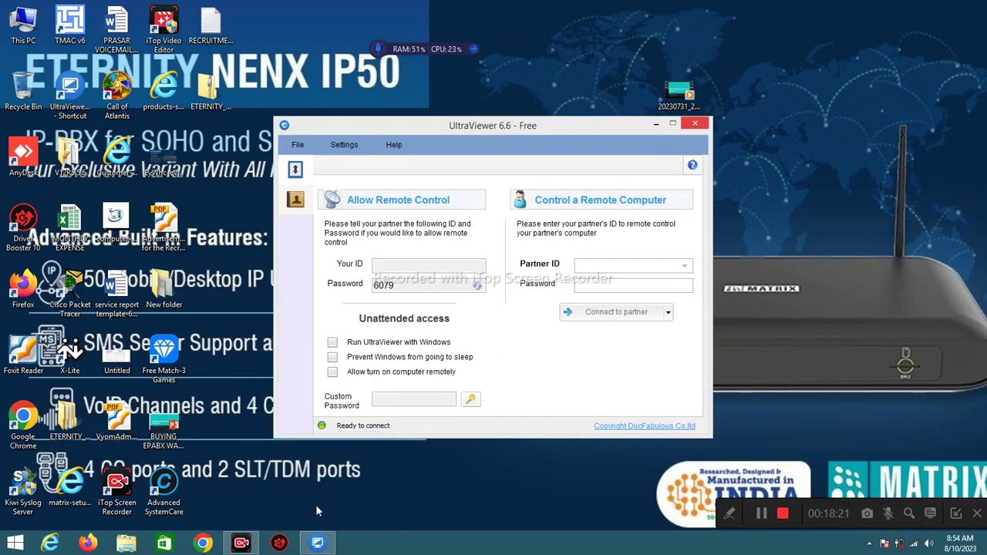
Examine the Universal Serial Bus controllers in Device Manager through a maximized Computer Management window, and minimize it.
right_click(30, 25)
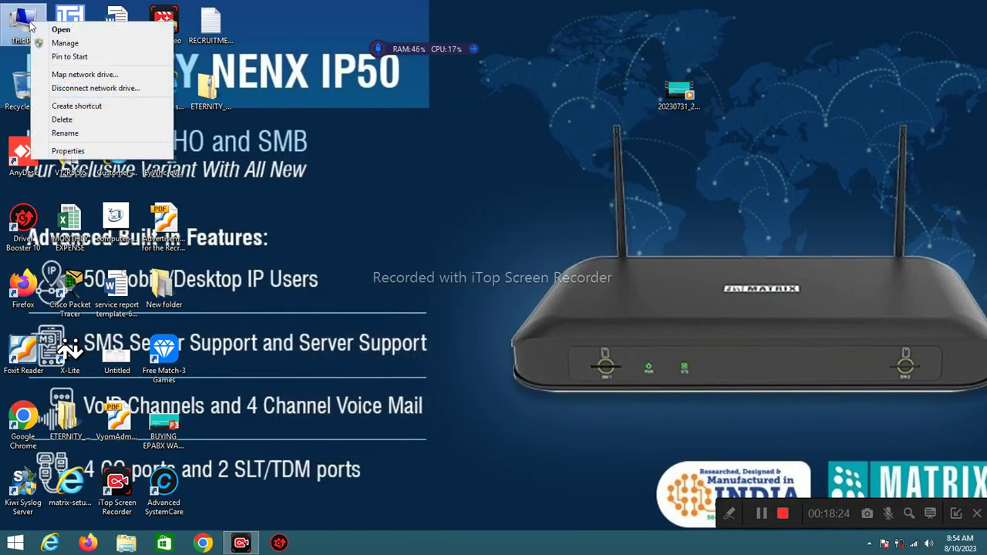
click(56, 44)
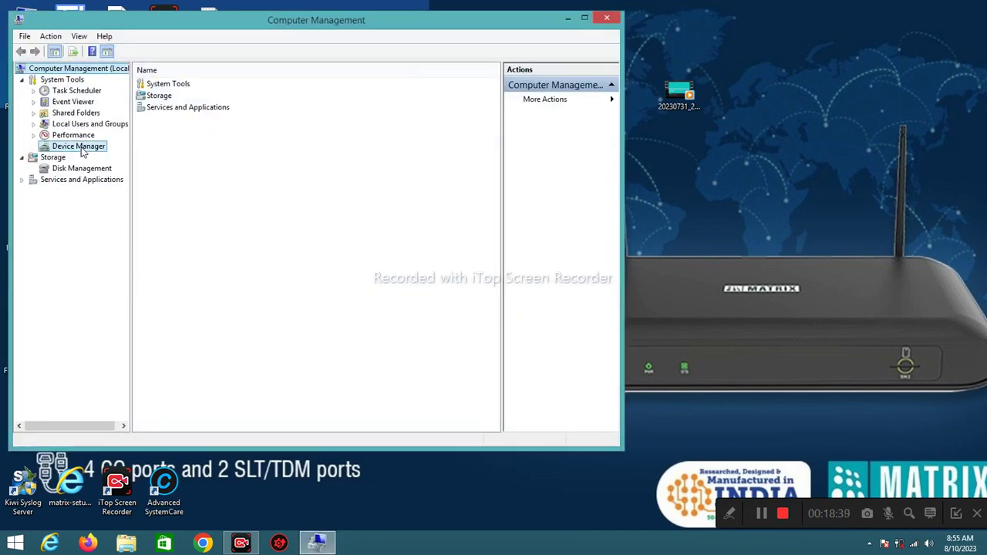
click(82, 147)
click(584, 17)
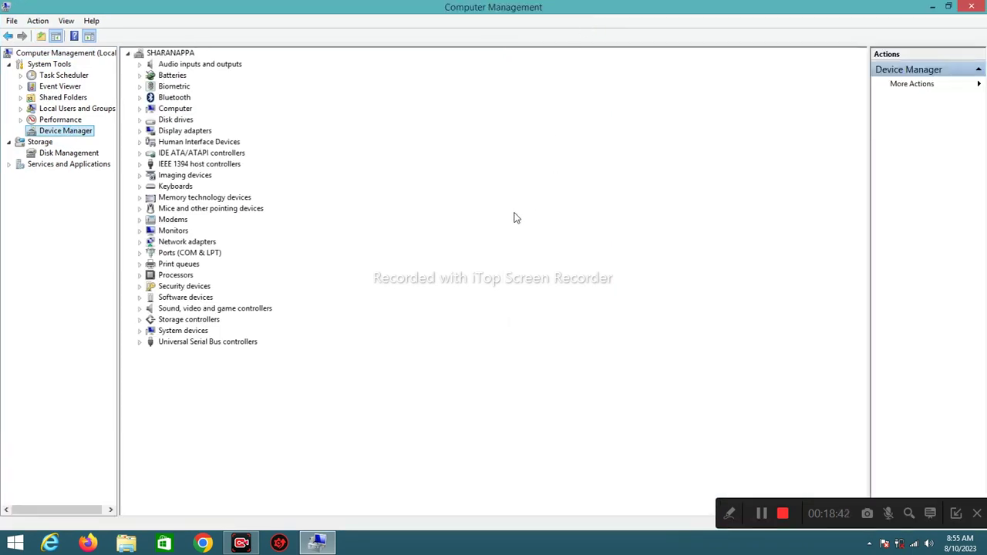
click(140, 342)
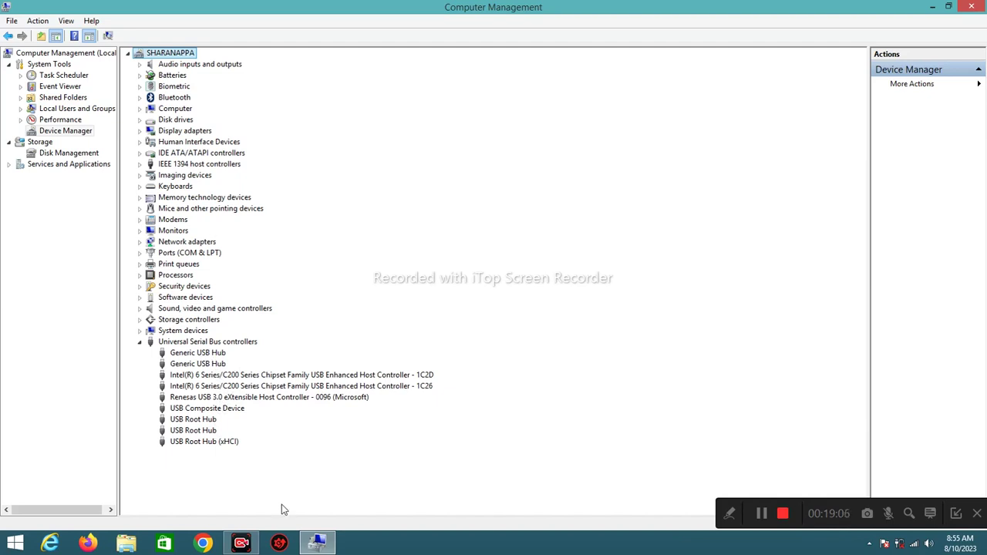
mouse_move(312, 544)
click(933, 11)
Refresh the desktop several times.
right_click(477, 138)
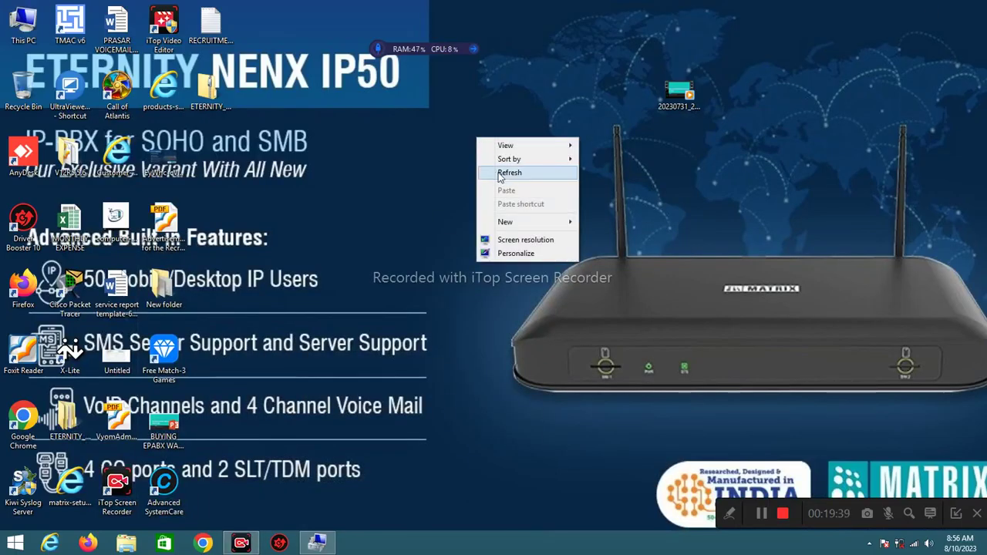
click(508, 172)
right_click(390, 179)
click(443, 216)
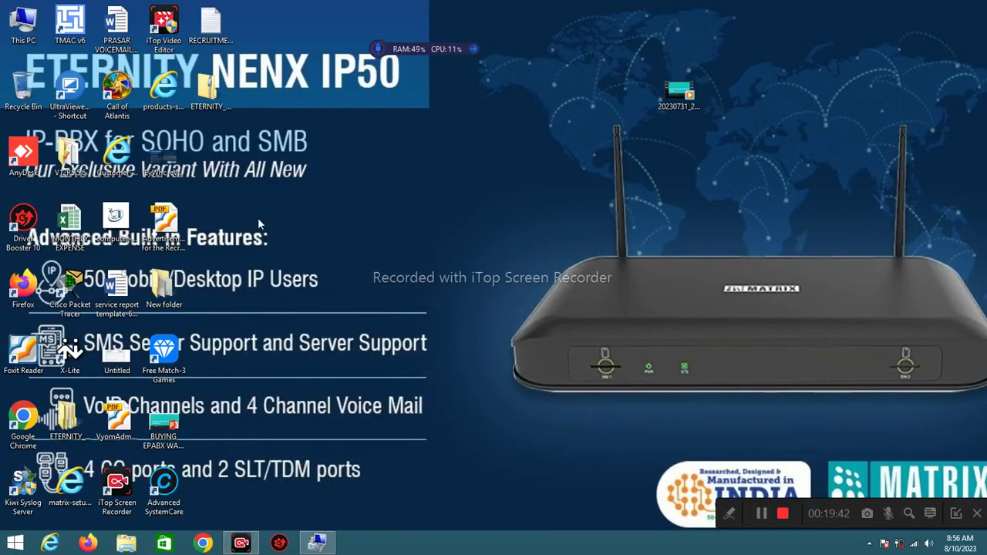
right_click(352, 78)
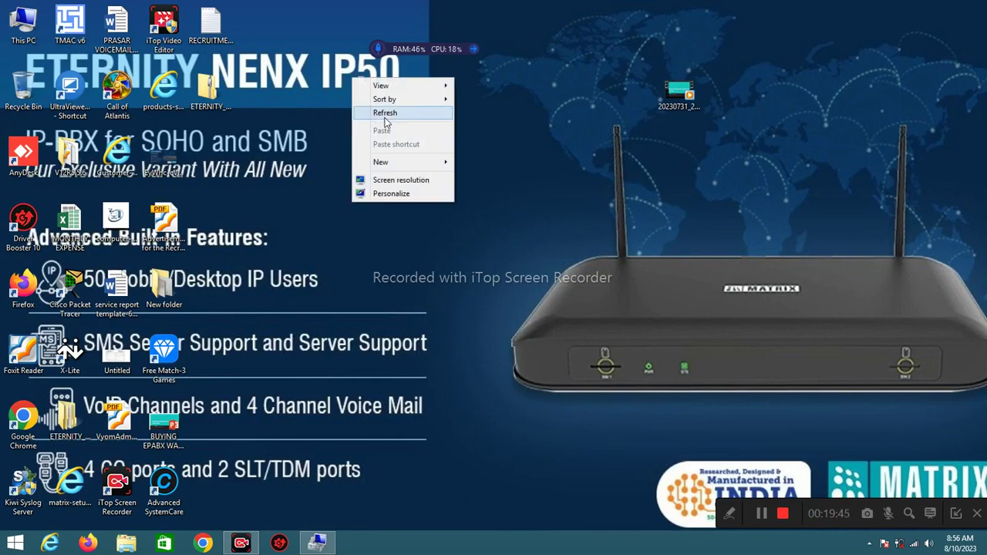
right_click(361, 232)
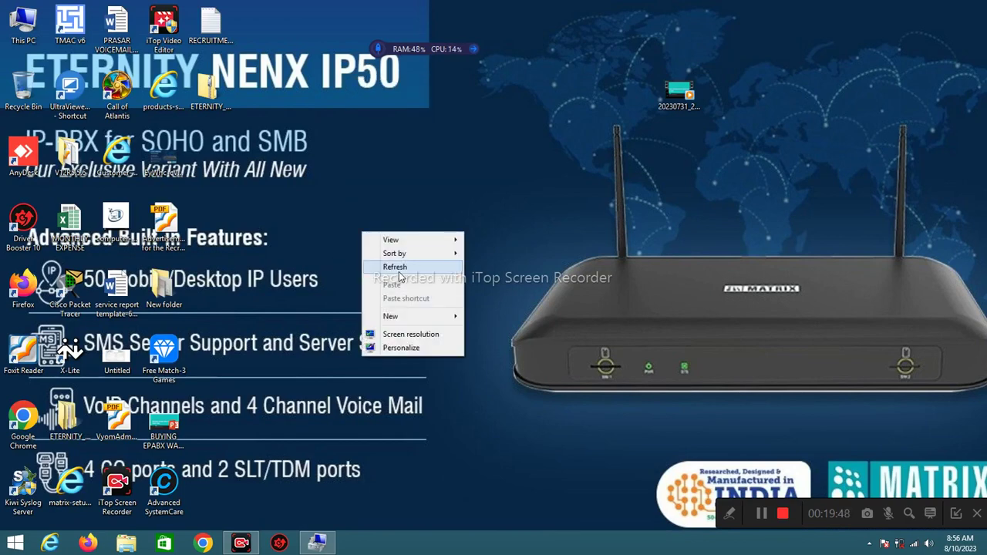